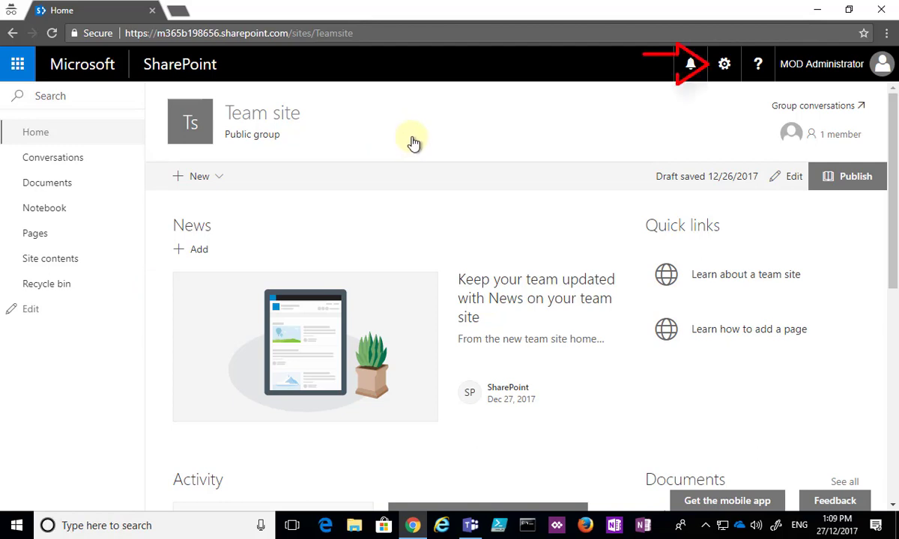
Choose Add an app from the Settings gear menu to reach the Your Apps page.
{"action": "left_click", "coordinate": [728, 68]}
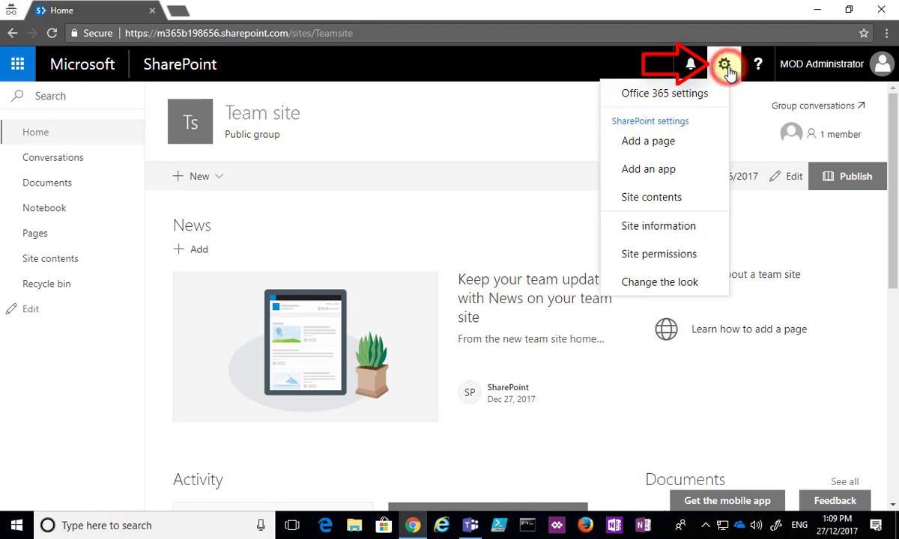
{"action": "left_click", "coordinate": [713, 178]}
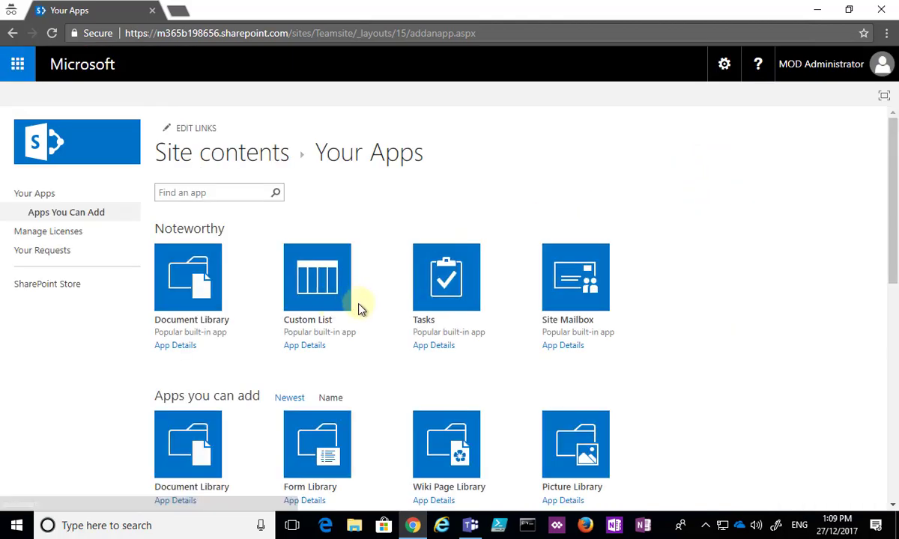
Search the apps for 'calendar', pick the Calendar app, and open its advanced creation options.
{"action": "scroll", "coordinate": [356, 303], "scroll_direction": "down", "scroll_amount": 1}
{"action": "scroll", "coordinate": [358, 308], "scroll_direction": "down", "scroll_amount": 4}
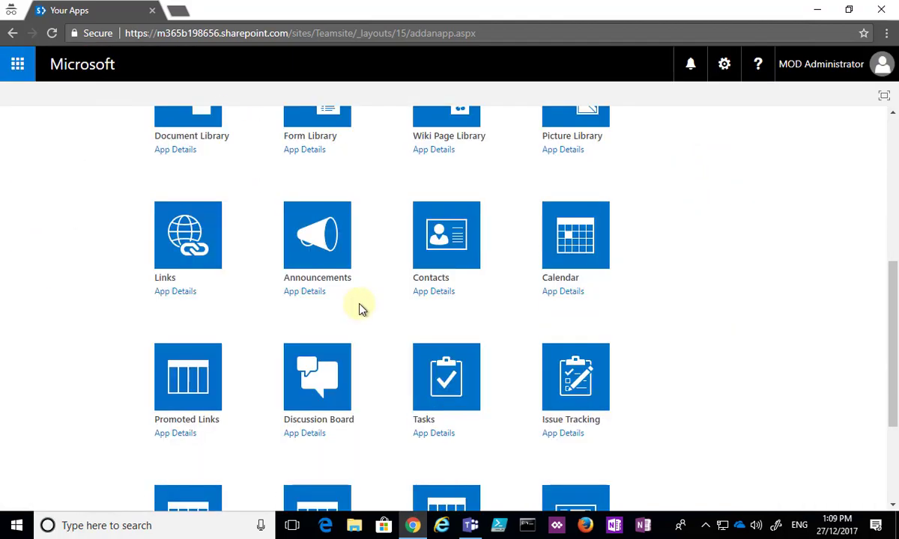
{"action": "scroll", "coordinate": [358, 308], "scroll_direction": "up", "scroll_amount": 5}
{"action": "left_click", "coordinate": [230, 195]}
{"action": "type", "text": "calendar"}
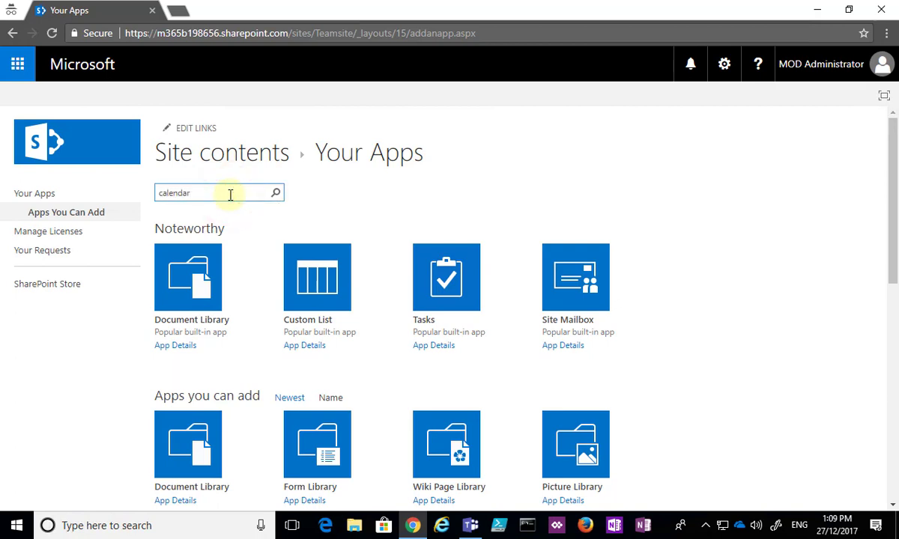
{"action": "key", "text": "Return"}
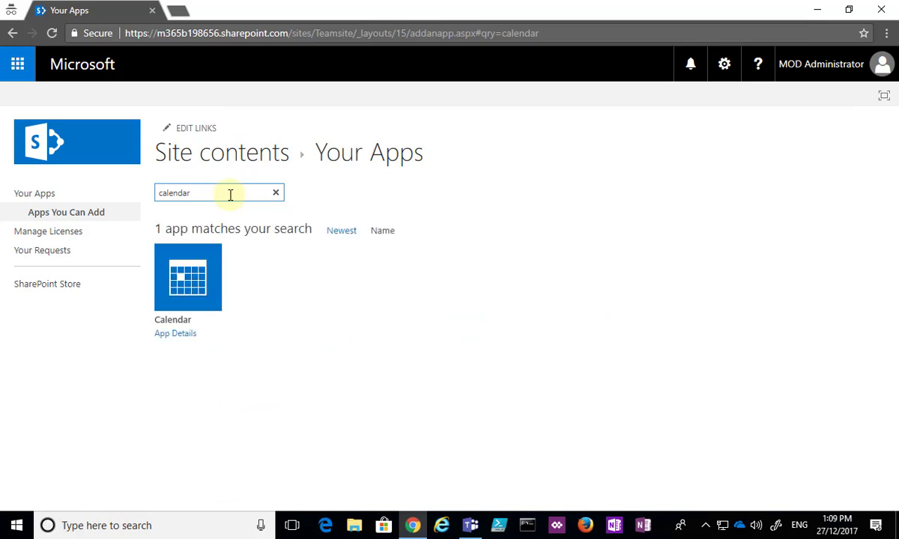
{"action": "left_click", "coordinate": [186, 292]}
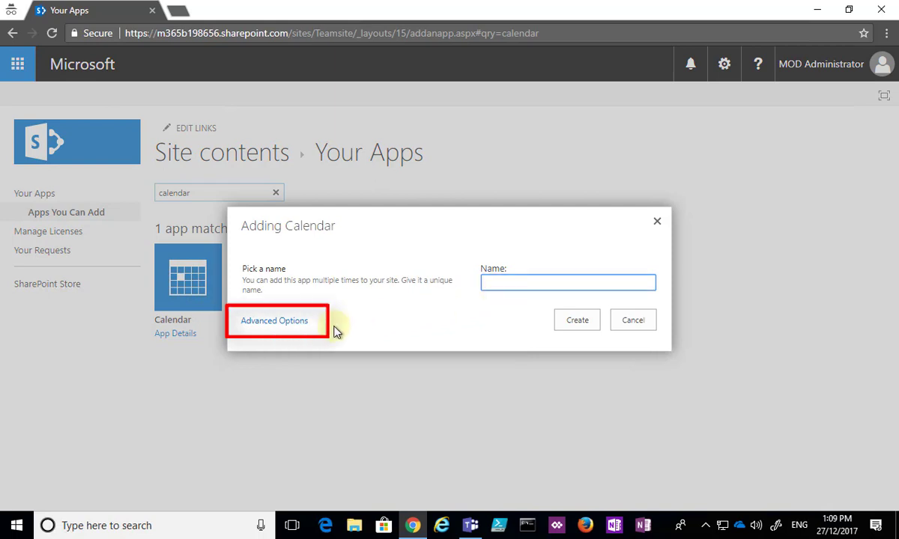
{"action": "left_click", "coordinate": [292, 321]}
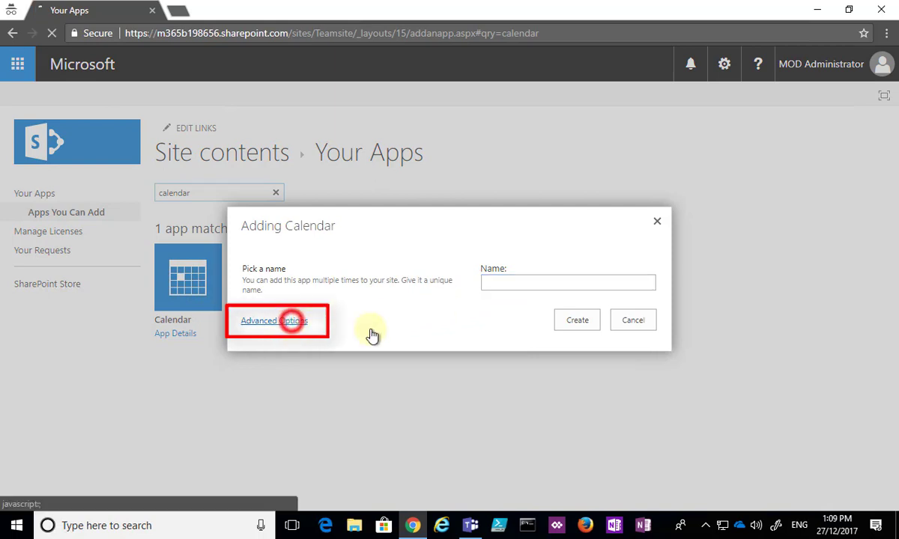
Create a new calendar app named 'Calendar'.
{"action": "left_click", "coordinate": [653, 220]}
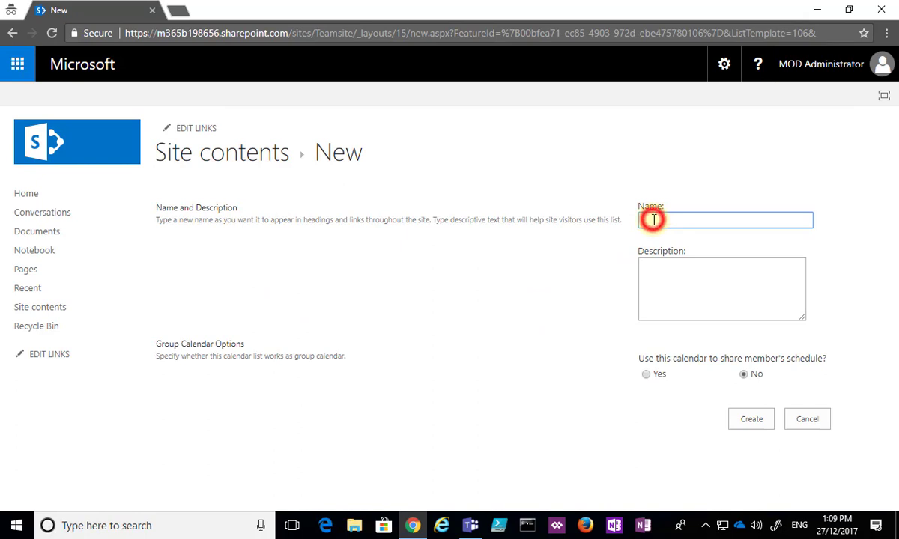
{"action": "type", "text": "Calen"}
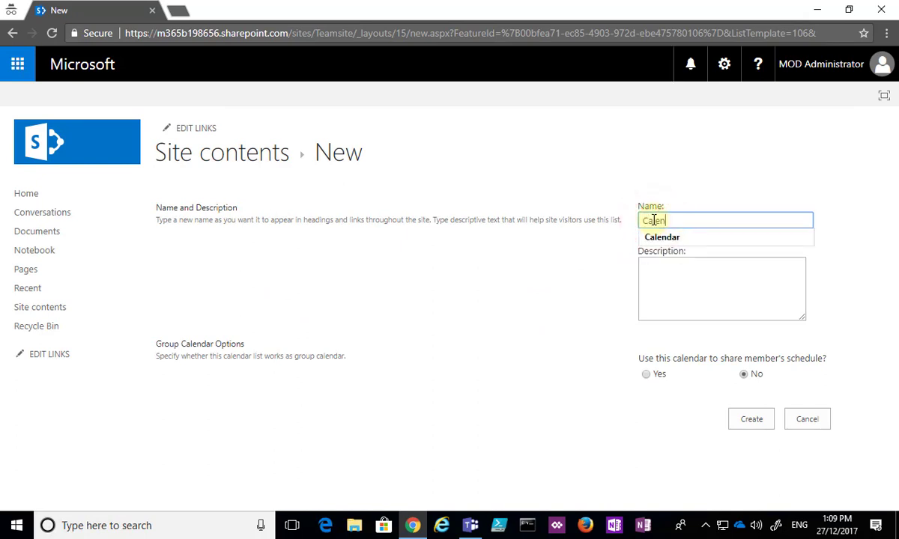
{"action": "type", "text": "dar"}
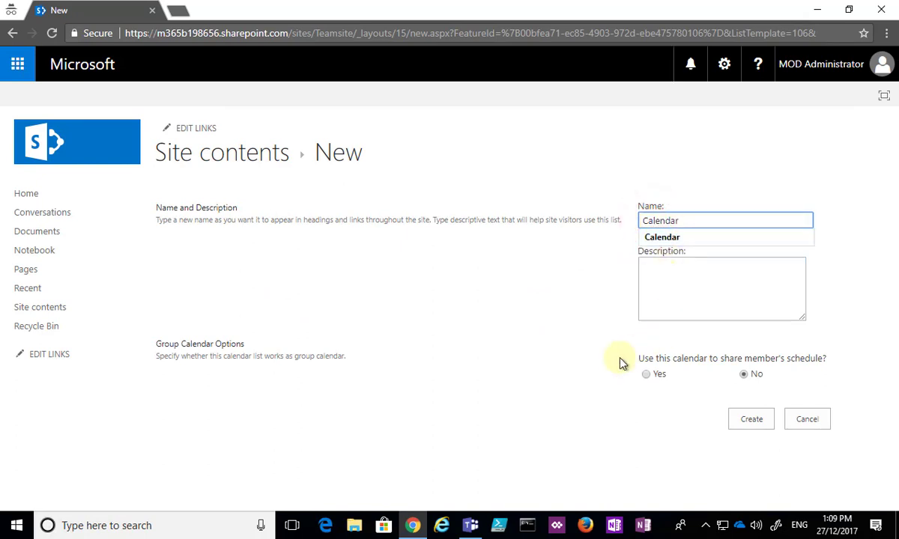
{"action": "left_click", "coordinate": [753, 421]}
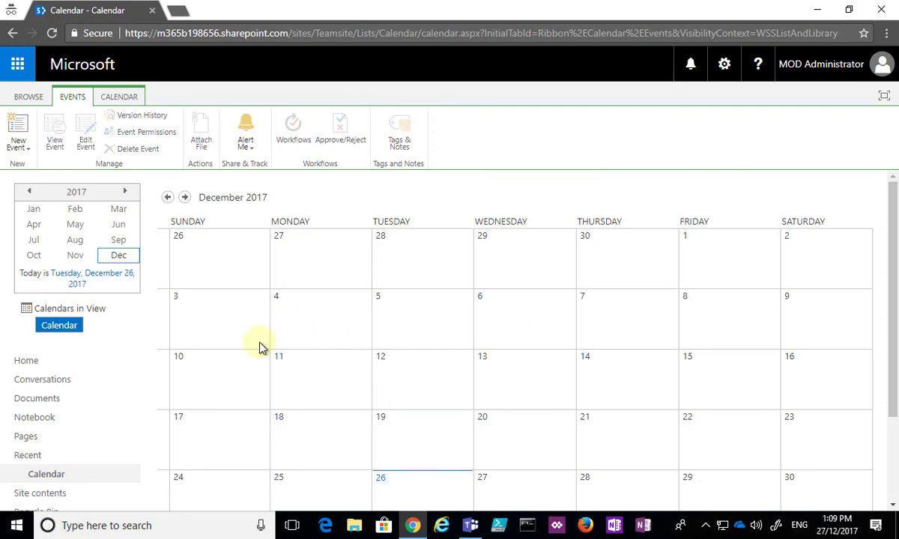
{"action": "left_click", "coordinate": [125, 193]}
{"action": "left_click", "coordinate": [125, 193]}
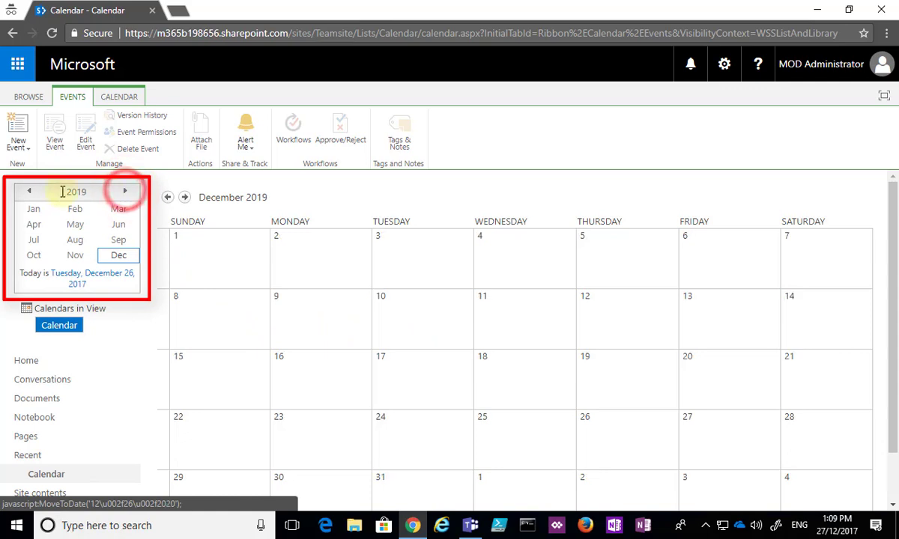
{"action": "left_click", "coordinate": [32, 193]}
{"action": "left_click", "coordinate": [32, 194]}
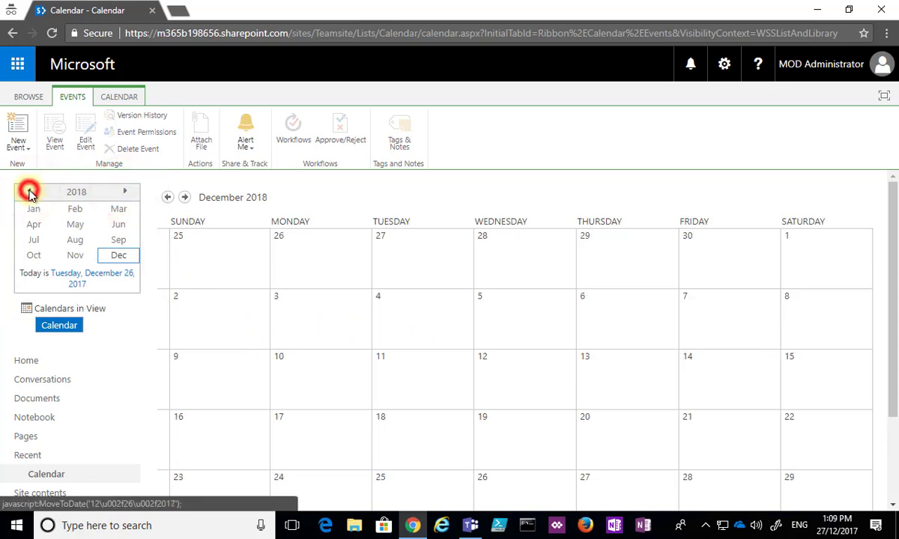
{"action": "left_click", "coordinate": [186, 200]}
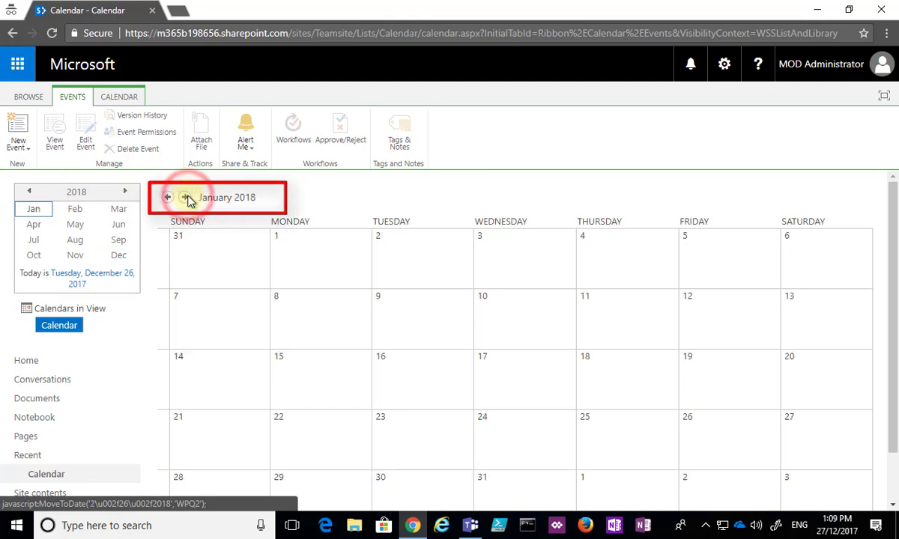
{"action": "left_click", "coordinate": [188, 199]}
{"action": "left_click", "coordinate": [167, 197]}
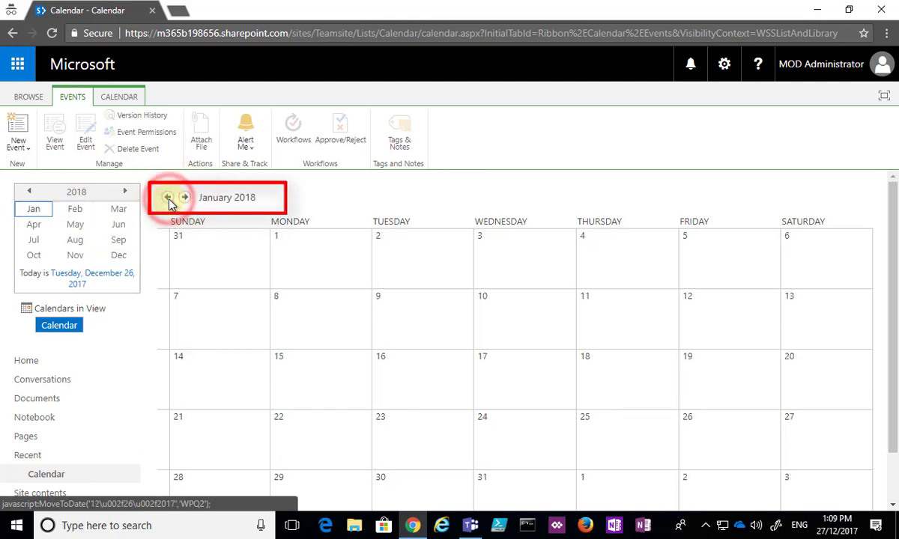
{"action": "left_click", "coordinate": [168, 198]}
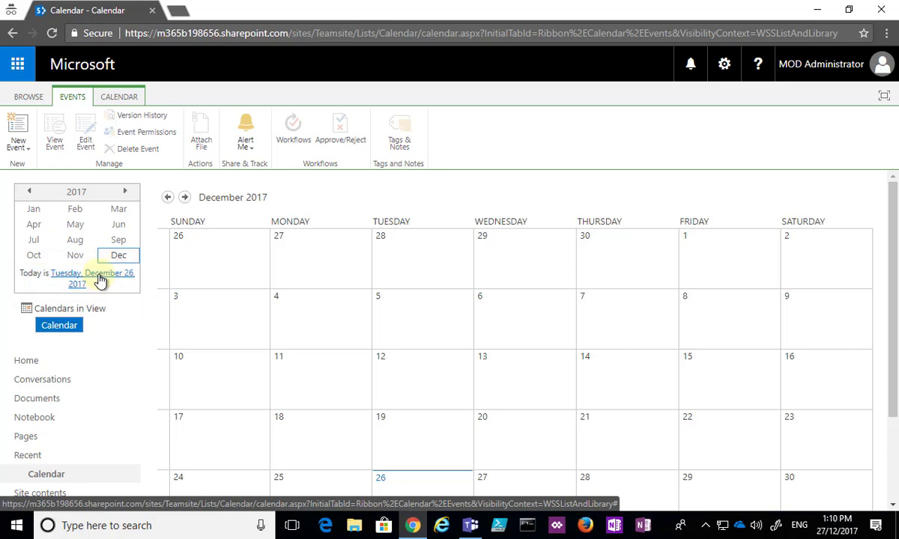
Try the Day, Week and Month scopes for December 26, then start a new event.
{"action": "left_click", "coordinate": [119, 98]}
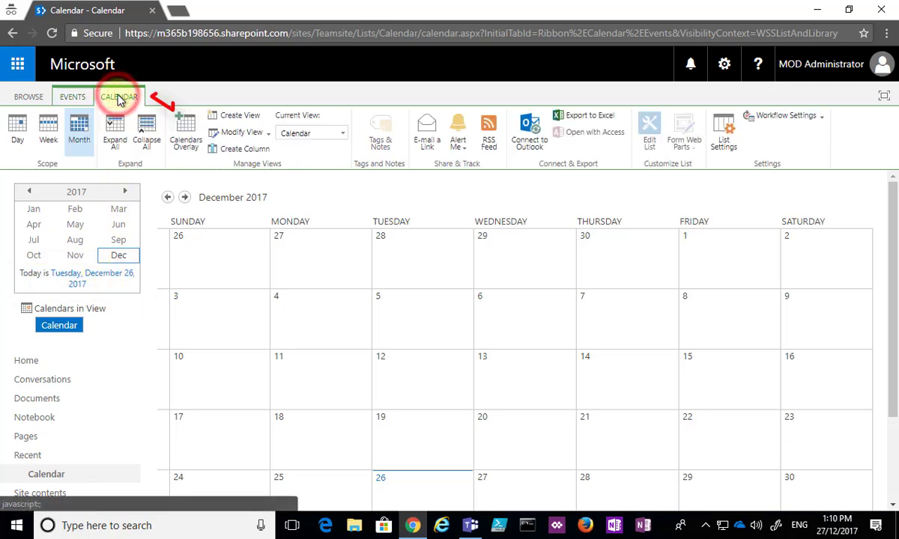
{"action": "left_click", "coordinate": [18, 133]}
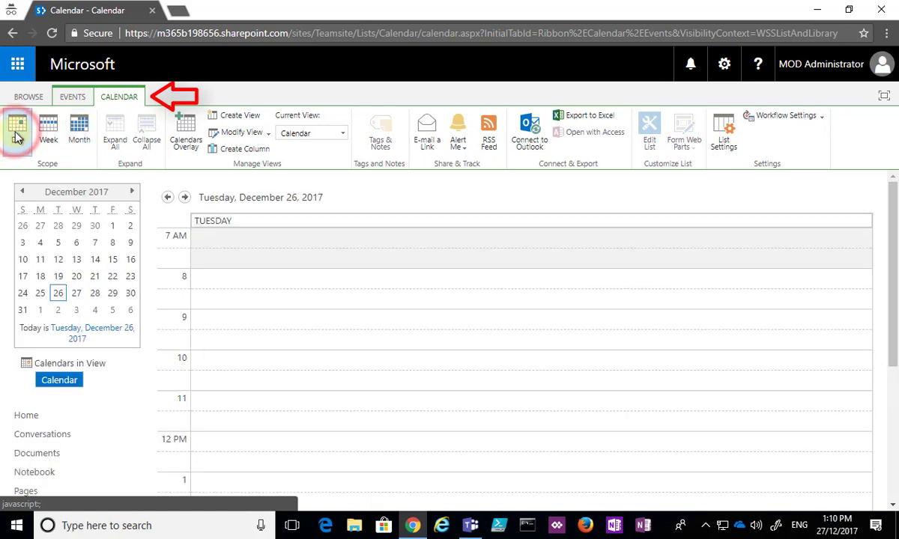
{"action": "left_click", "coordinate": [46, 131]}
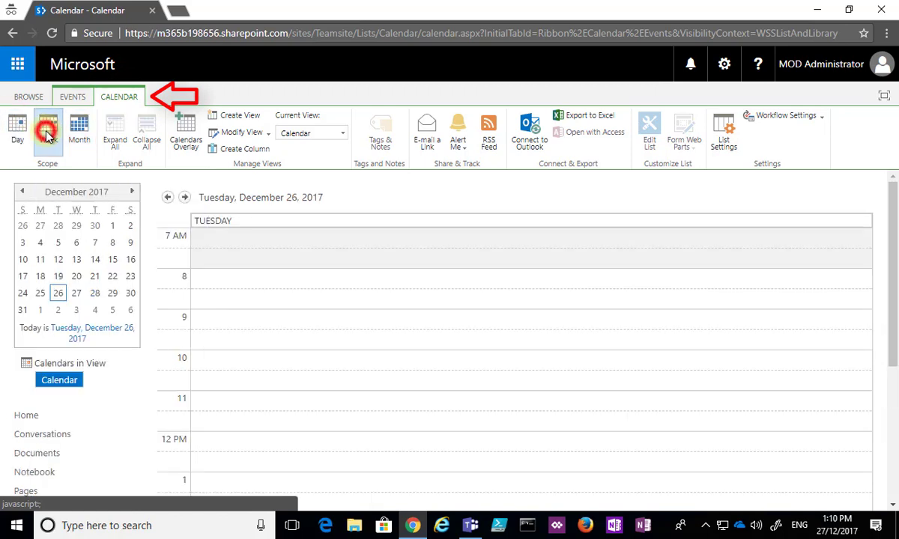
{"action": "left_click", "coordinate": [73, 129]}
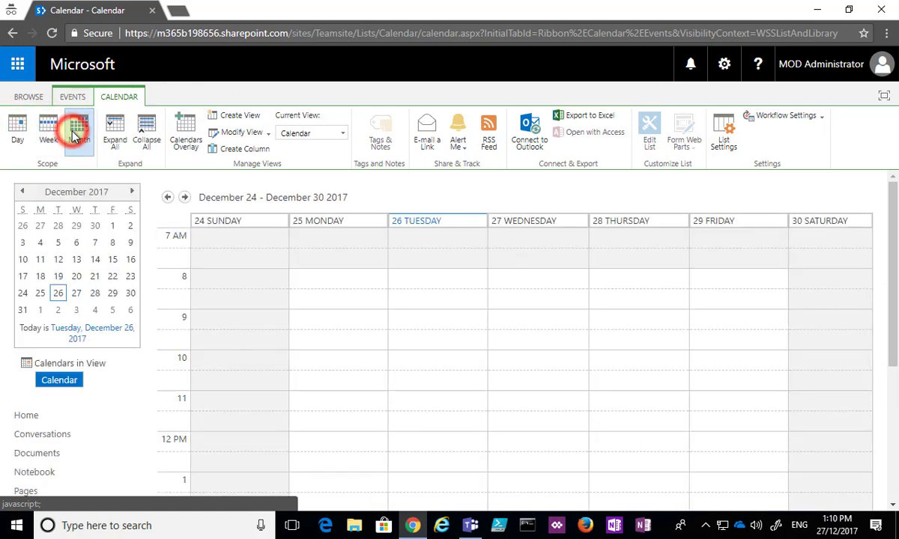
{"action": "left_click", "coordinate": [16, 129]}
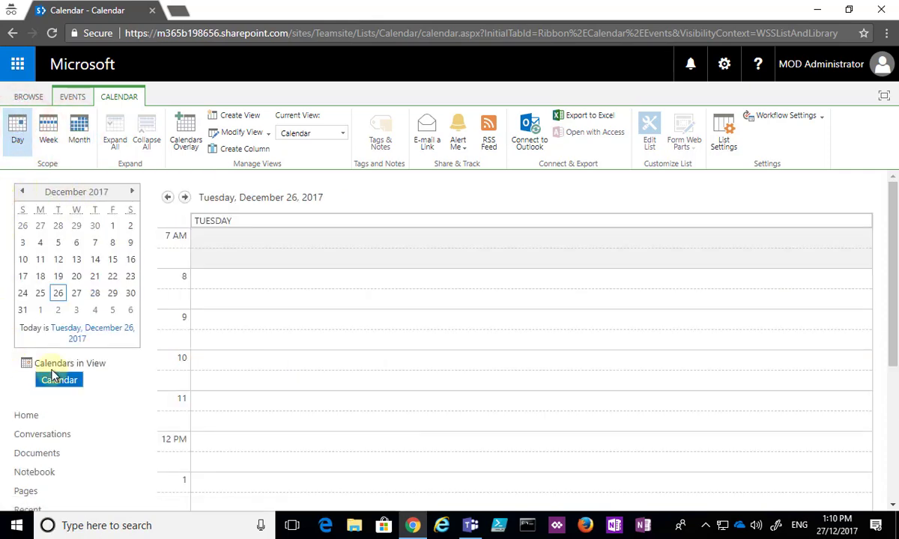
{"action": "left_click", "coordinate": [79, 131]}
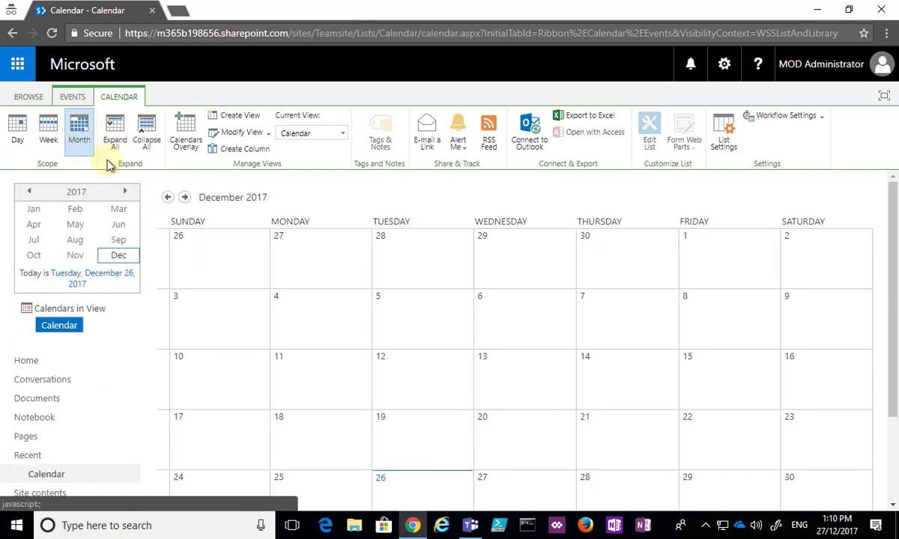
{"action": "left_click", "coordinate": [75, 98]}
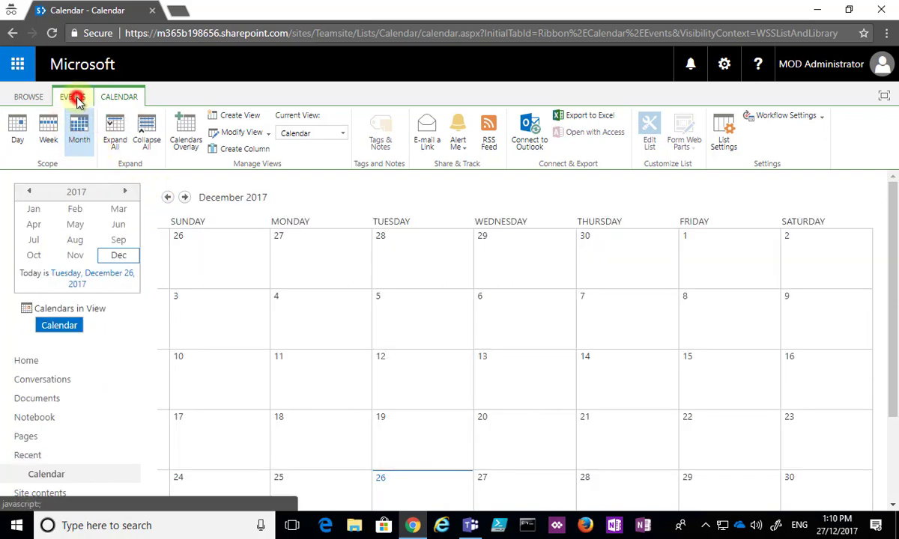
{"action": "left_click", "coordinate": [15, 128]}
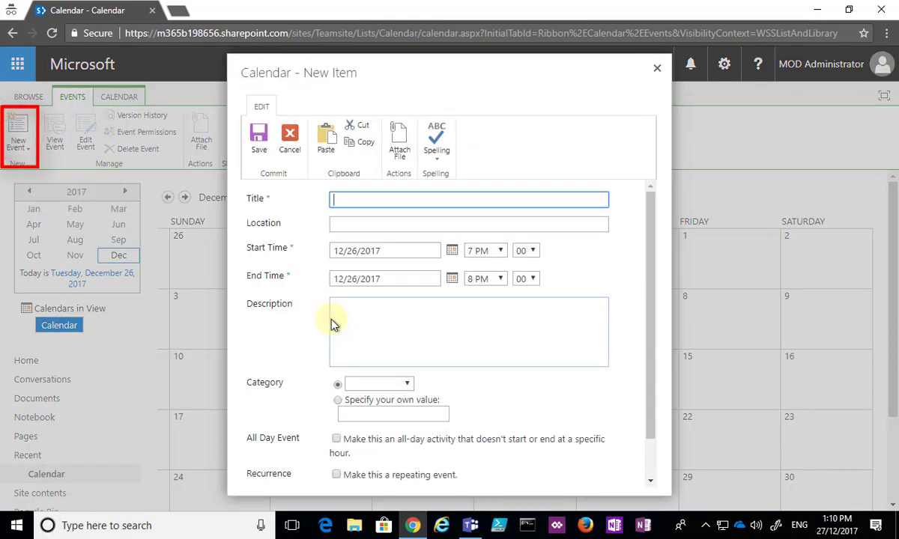
Save a 'Work day' event in the Business category on December 26, 7–8 pm.
{"action": "type", "text": "Work day"}
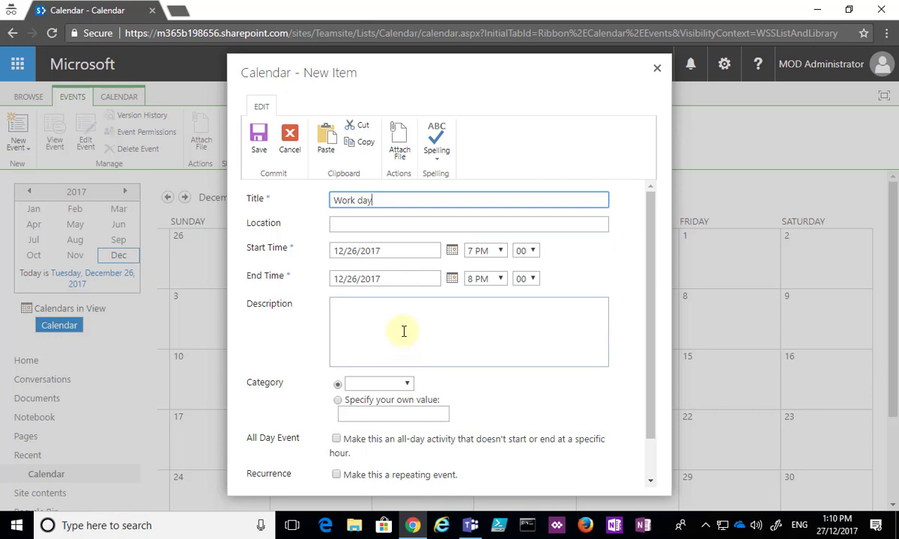
{"action": "left_click", "coordinate": [406, 383]}
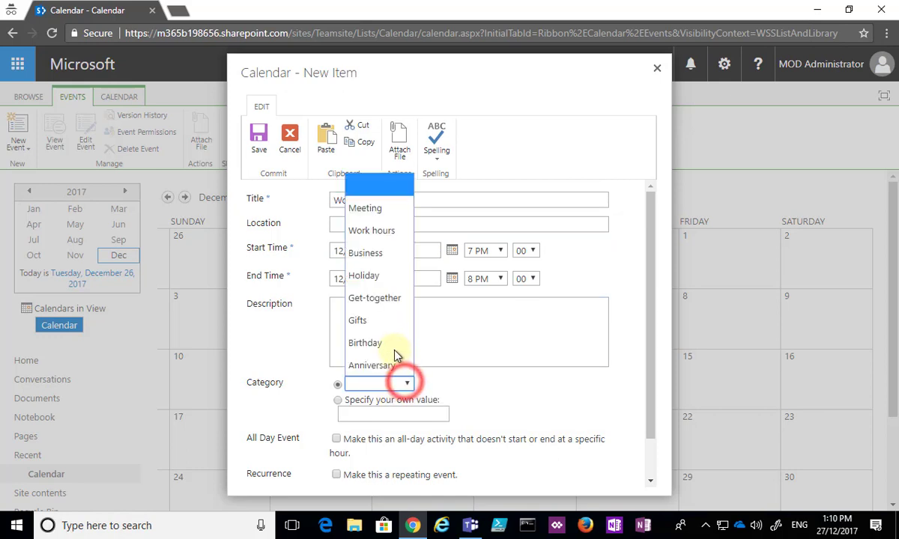
{"action": "left_click", "coordinate": [378, 253]}
{"action": "scroll", "coordinate": [492, 421], "scroll_direction": "down", "scroll_amount": 1}
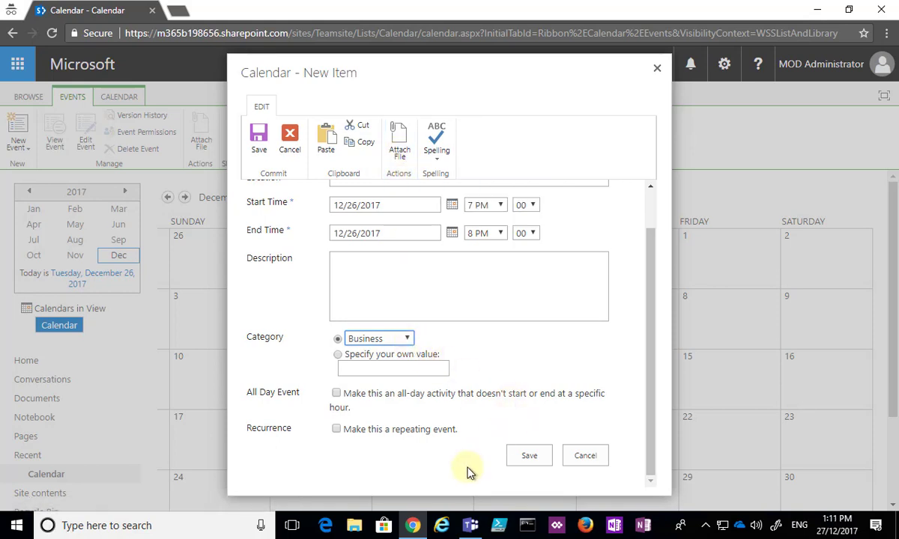
{"action": "left_click", "coordinate": [528, 458]}
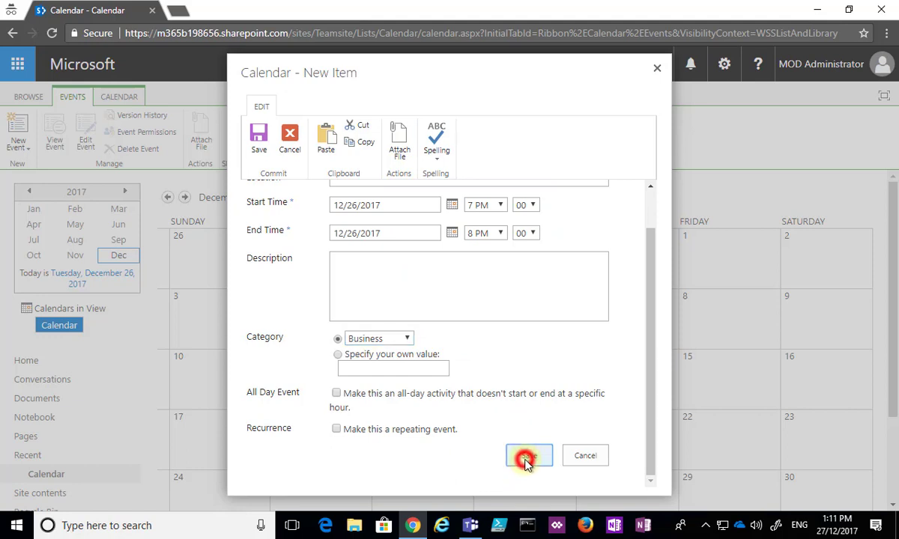
{"action": "scroll", "coordinate": [538, 420], "scroll_direction": "down", "scroll_amount": 1}
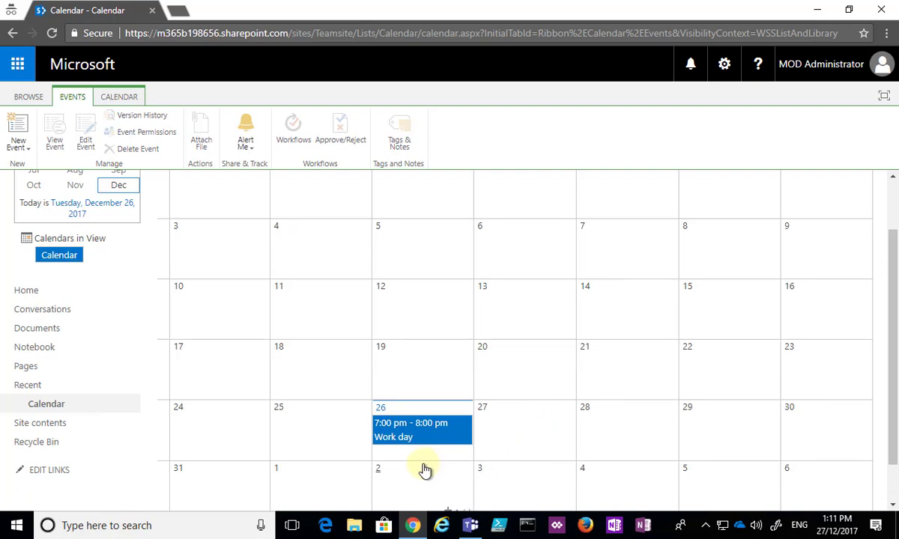
Open the Work day event for editing, then cancel without making changes.
{"action": "left_click", "coordinate": [397, 439]}
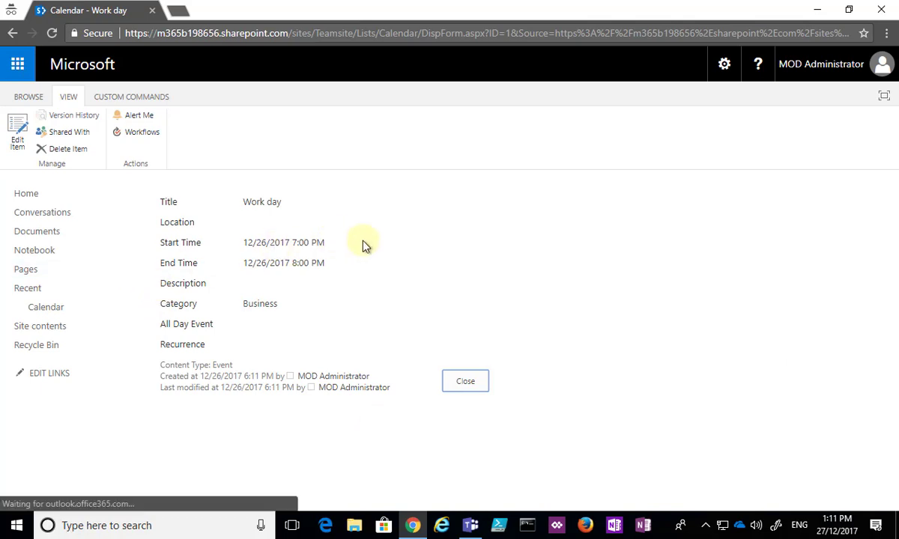
{"action": "left_click", "coordinate": [16, 127]}
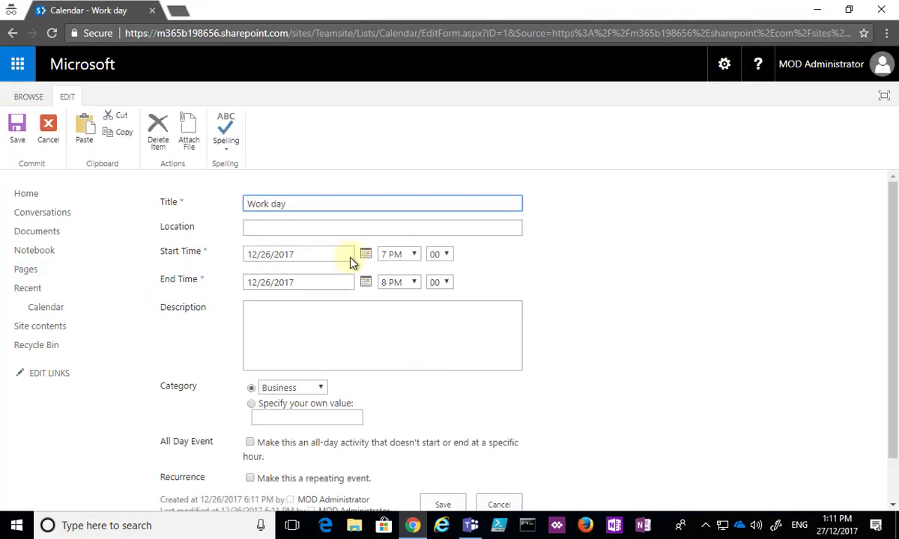
{"action": "scroll", "coordinate": [407, 337], "scroll_direction": "down", "scroll_amount": 1}
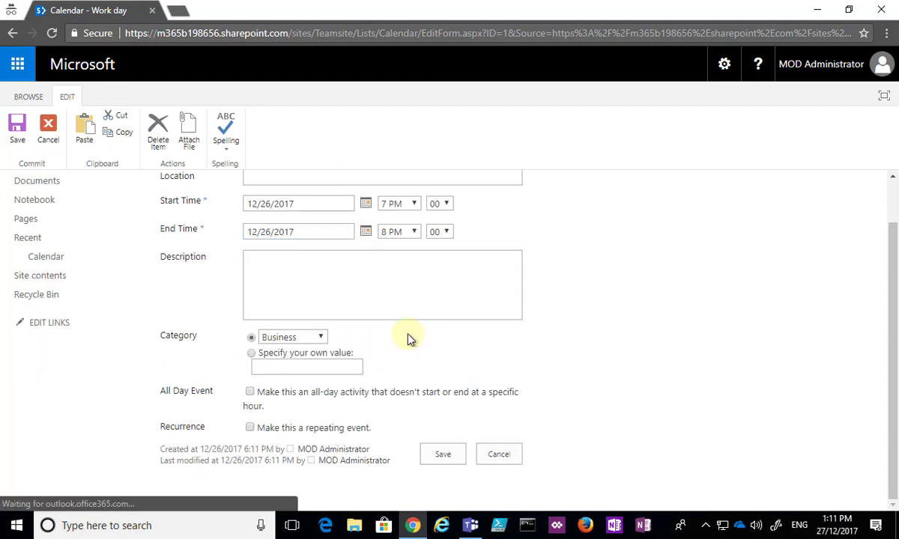
{"action": "left_click", "coordinate": [499, 454]}
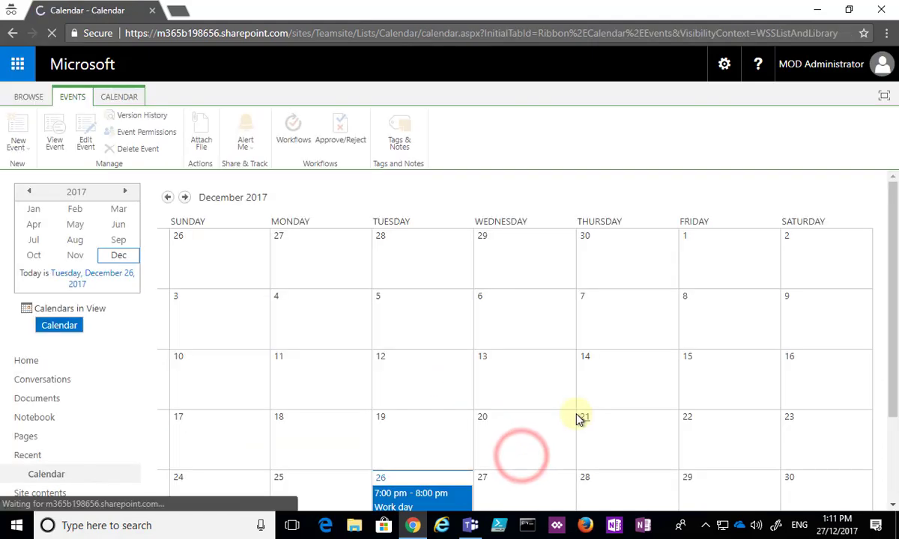
{"action": "mouse_move", "coordinate": [501, 388]}
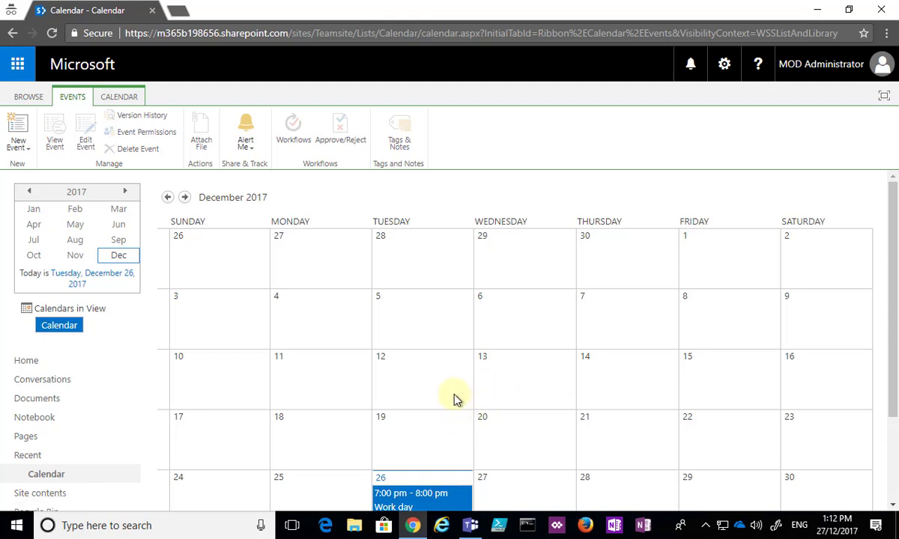
{"action": "mouse_move", "coordinate": [454, 399]}
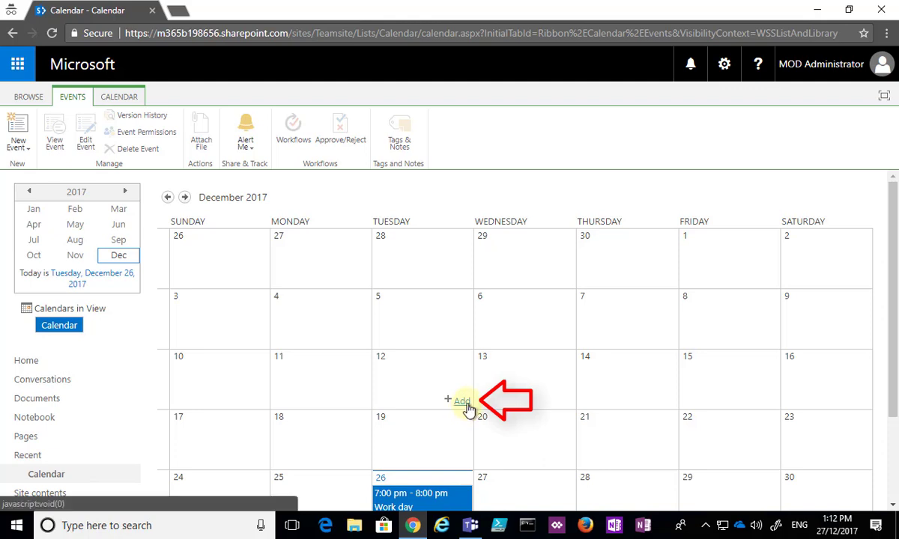
Cancel a new December 12 event, select December 13, and show the Calendar ribbon tools.
{"action": "left_click", "coordinate": [464, 404]}
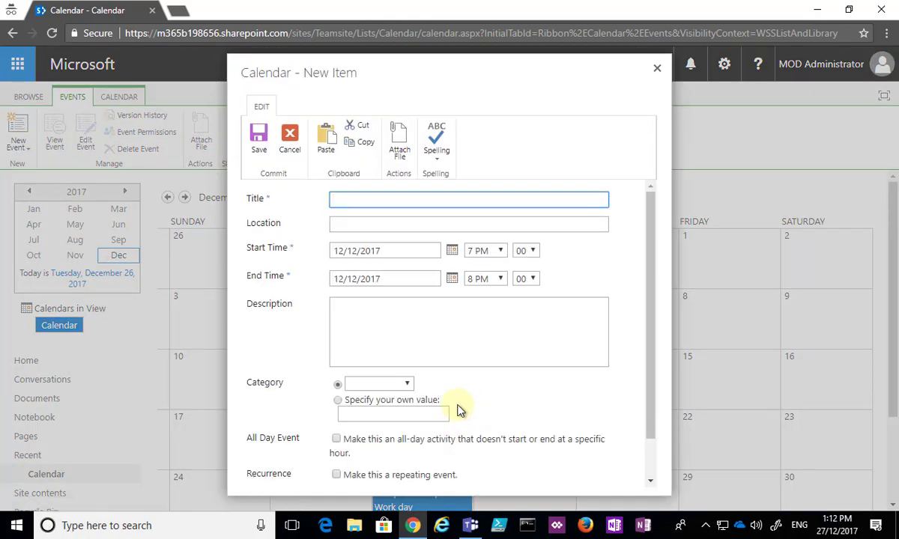
{"action": "scroll", "coordinate": [466, 373], "scroll_direction": "down", "scroll_amount": 1}
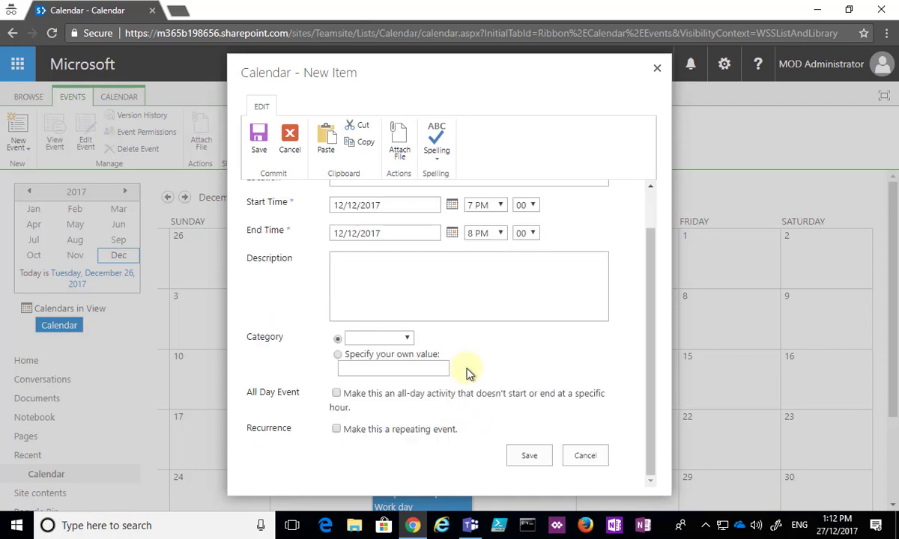
{"action": "left_click", "coordinate": [586, 457]}
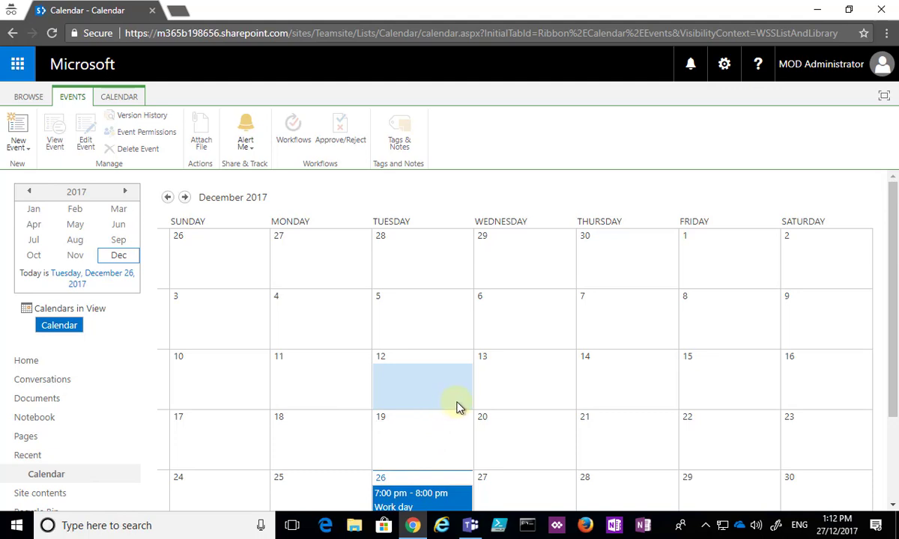
{"action": "left_click", "coordinate": [527, 386]}
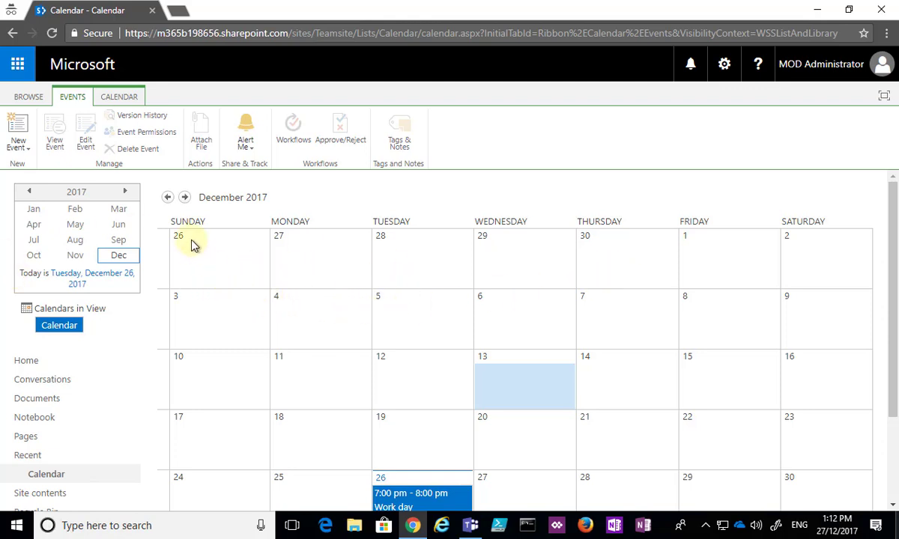
{"action": "left_click", "coordinate": [119, 97]}
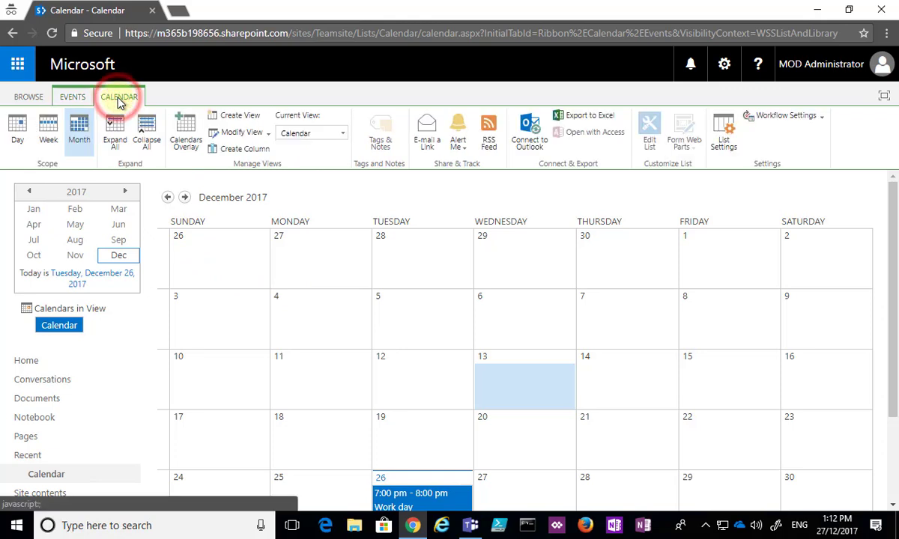
{"action": "left_click", "coordinate": [342, 135]}
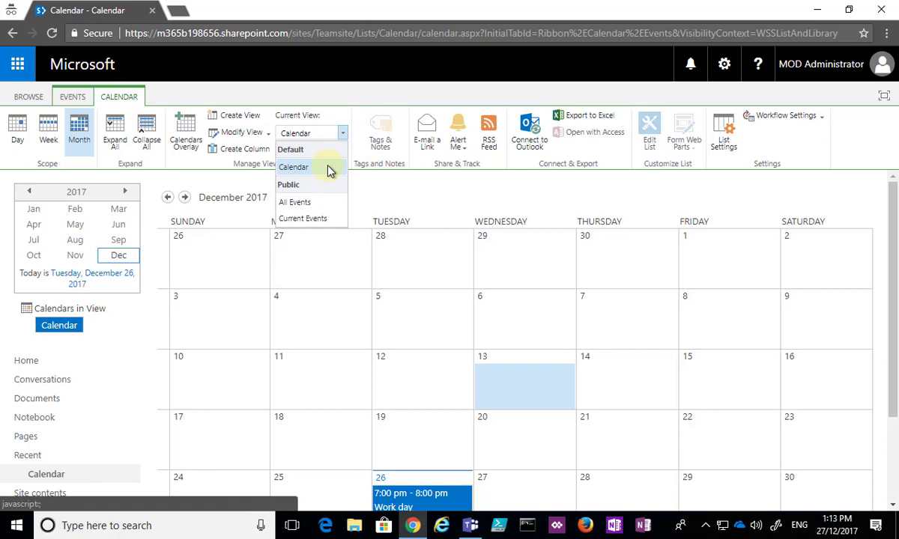
{"action": "left_click", "coordinate": [312, 209]}
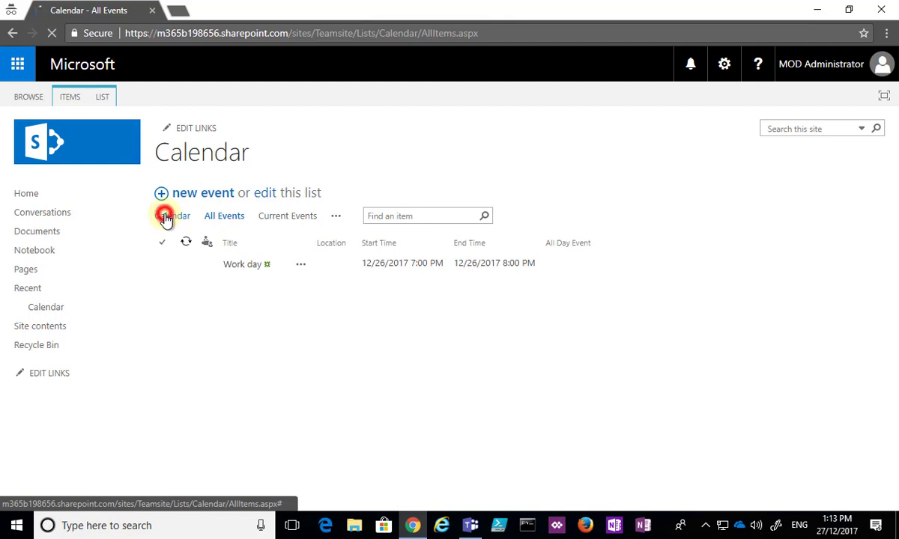
{"action": "left_click", "coordinate": [167, 217]}
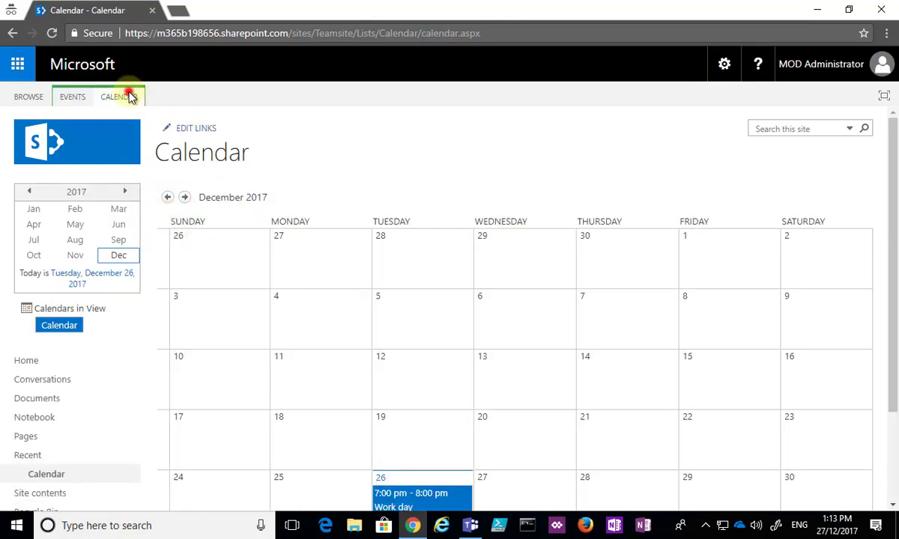
{"action": "left_click", "coordinate": [128, 97]}
{"action": "left_click", "coordinate": [341, 135]}
{"action": "left_click", "coordinate": [301, 202]}
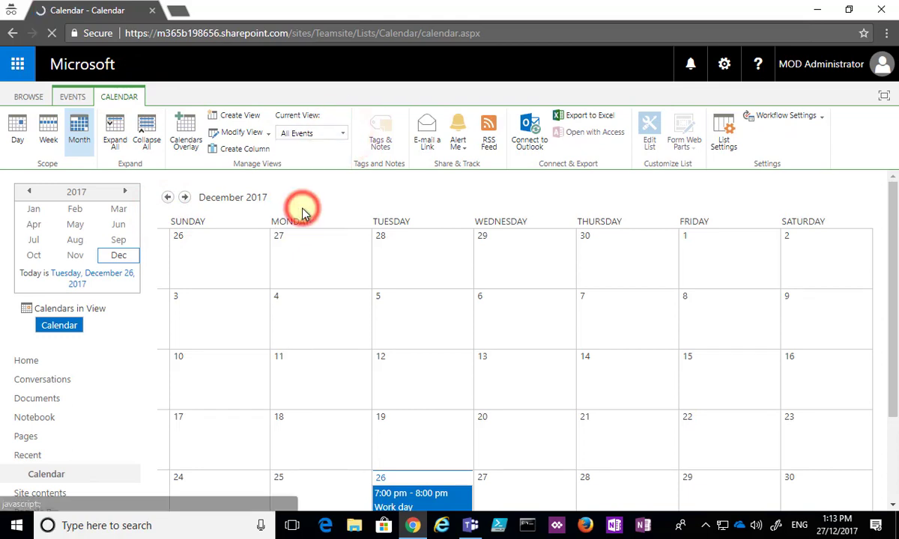
{"action": "left_click", "coordinate": [287, 218]}
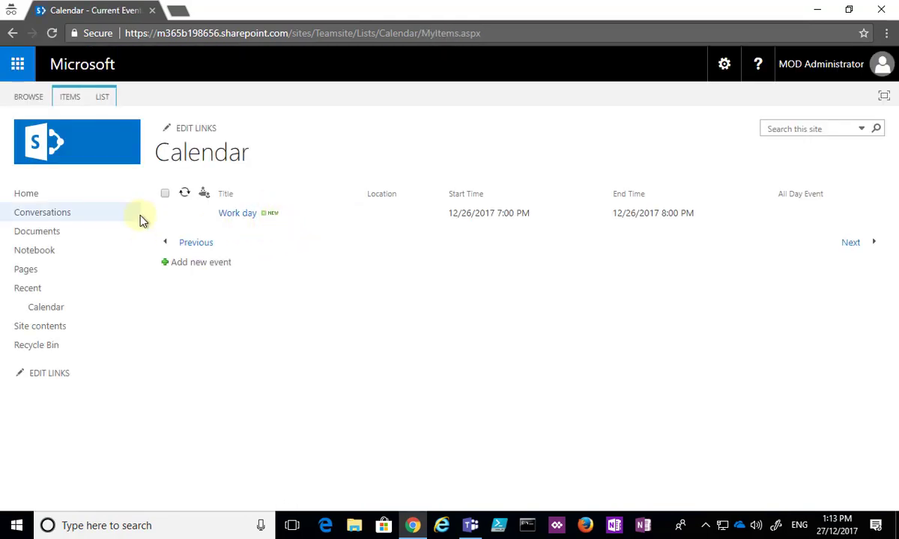
{"action": "left_click", "coordinate": [13, 34]}
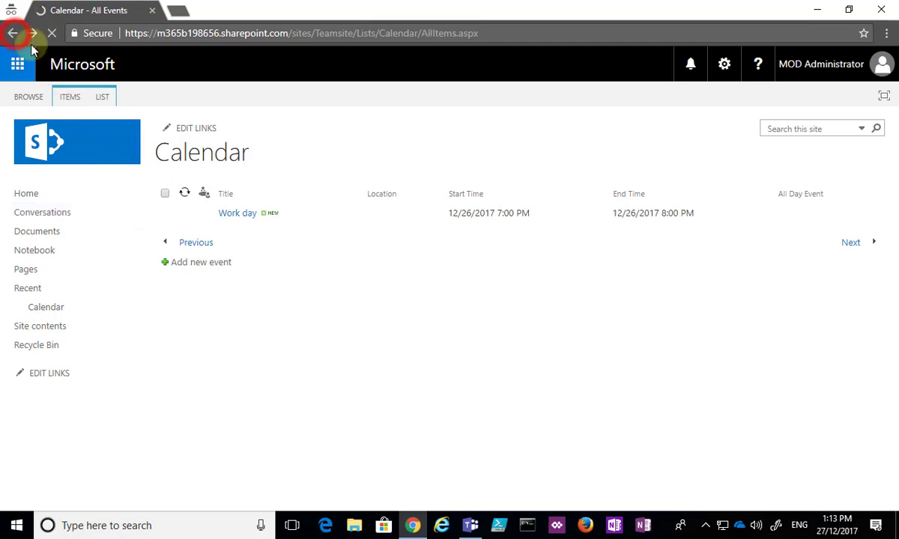
{"action": "left_click", "coordinate": [337, 219]}
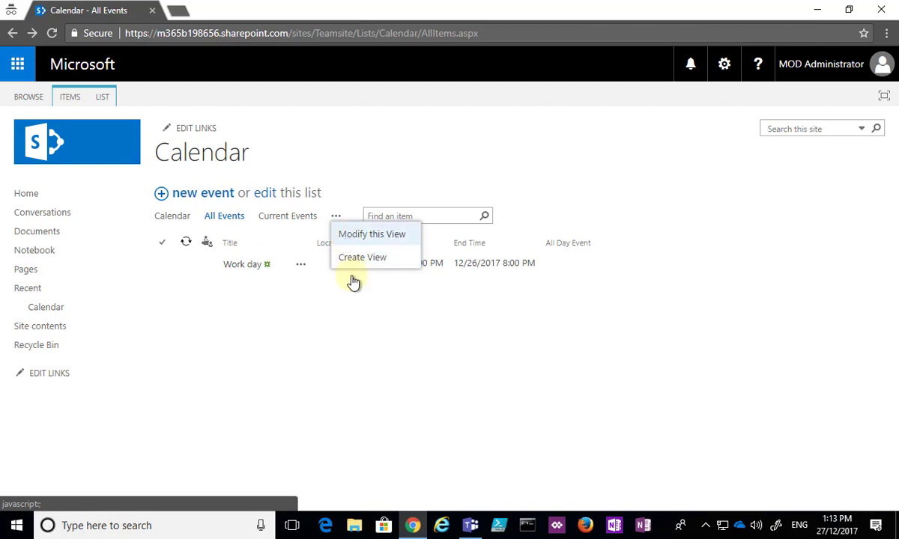
{"action": "left_click", "coordinate": [358, 327]}
{"action": "left_click", "coordinate": [171, 218]}
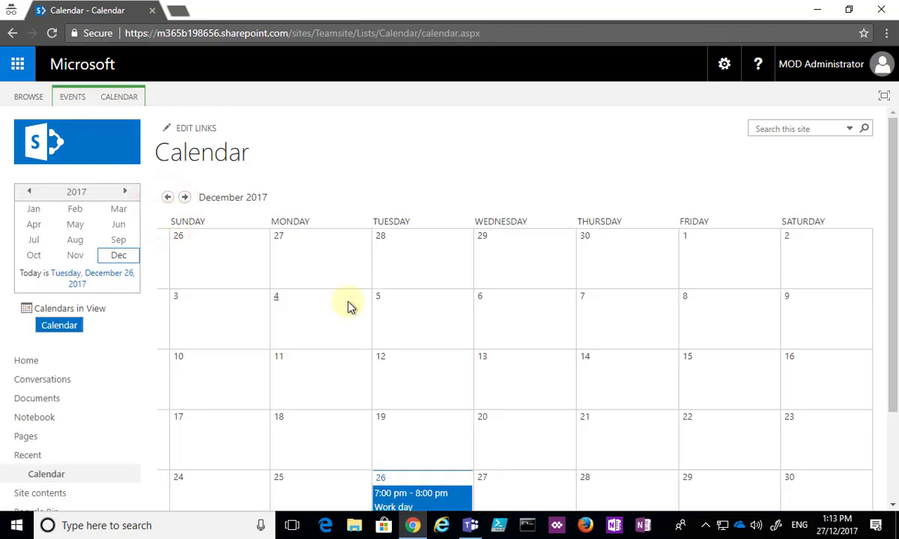
{"action": "scroll", "coordinate": [349, 307], "scroll_direction": "down", "scroll_amount": 1}
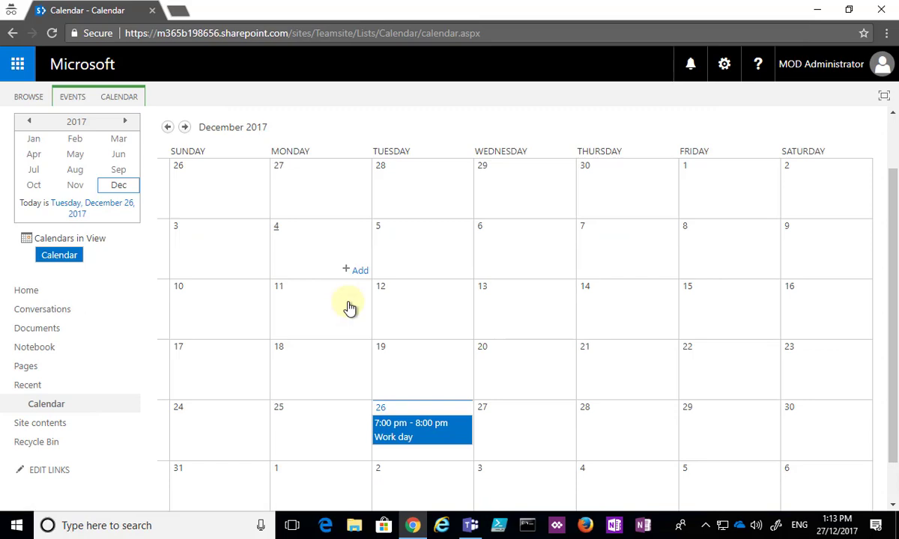
{"action": "scroll", "coordinate": [350, 307], "scroll_direction": "down", "scroll_amount": 1}
{"action": "scroll", "coordinate": [345, 307], "scroll_direction": "up", "scroll_amount": 2}
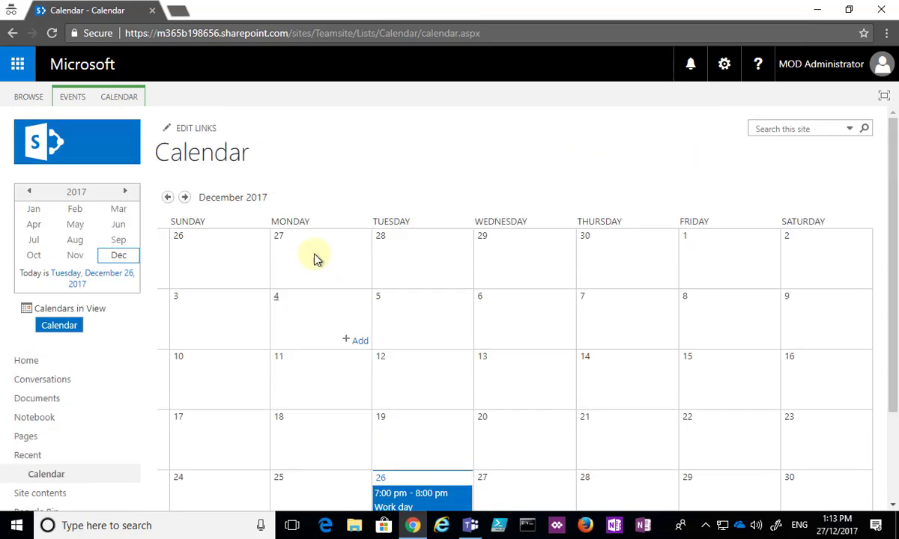
{"action": "left_click", "coordinate": [122, 100]}
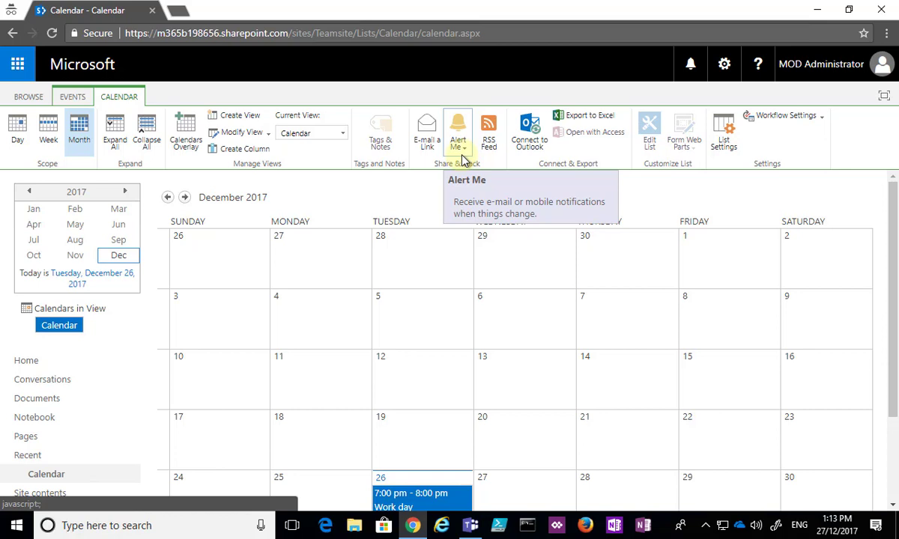
{"action": "left_click", "coordinate": [532, 153]}
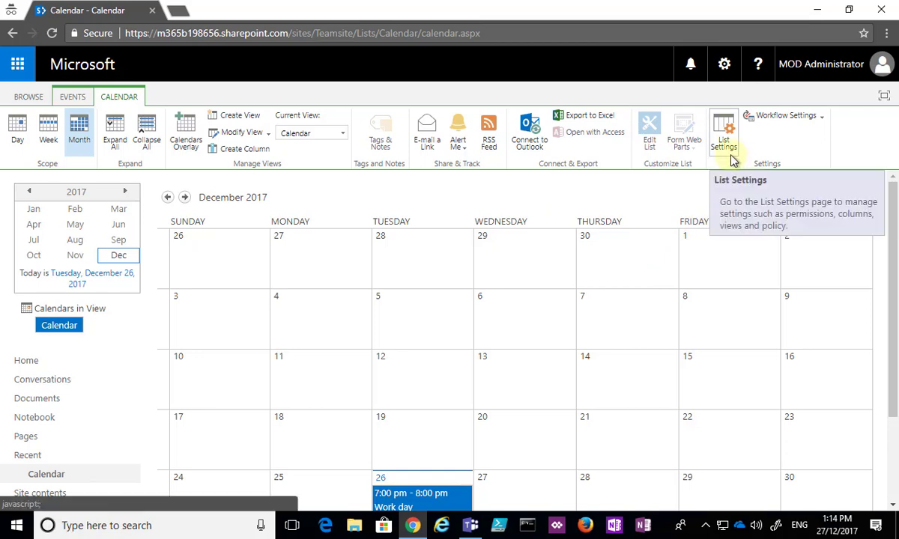
{"action": "left_click", "coordinate": [724, 132]}
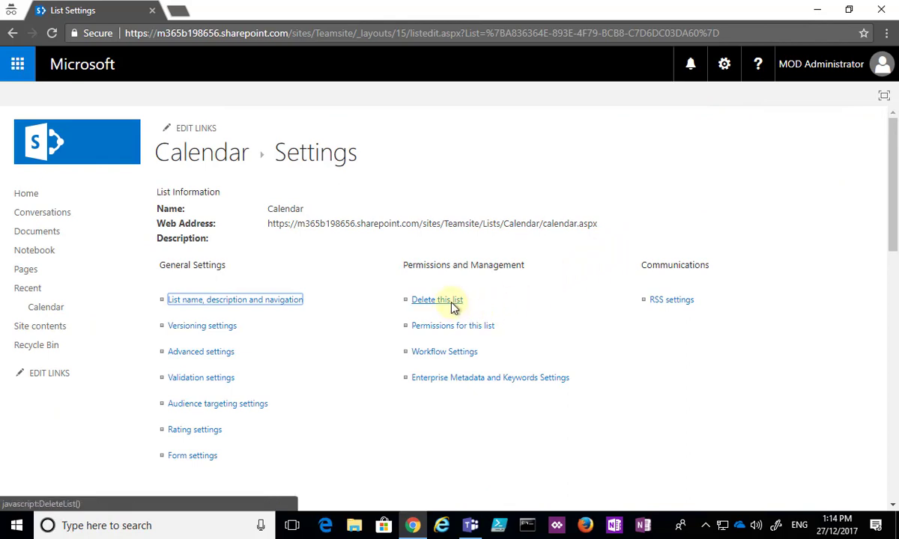
{"action": "left_click", "coordinate": [216, 156]}
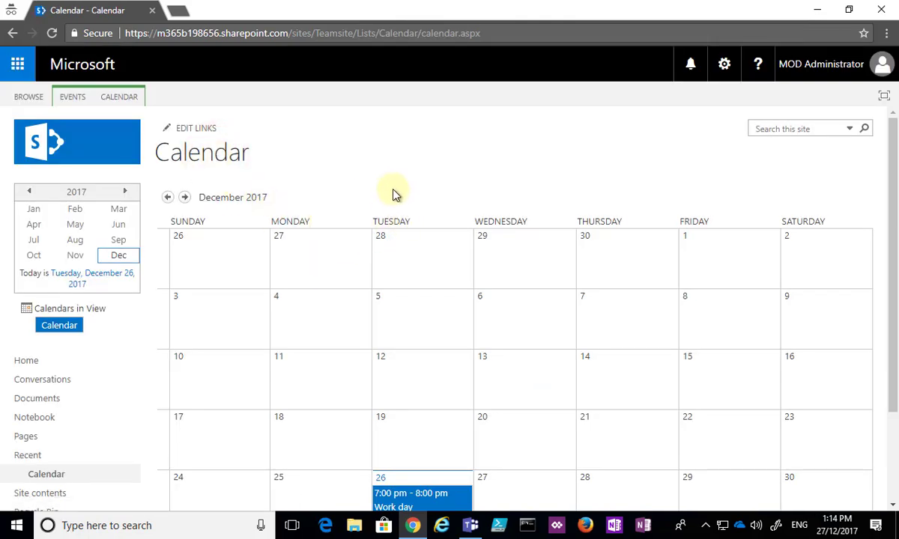
{"action": "scroll", "coordinate": [374, 196], "scroll_direction": "down", "scroll_amount": 1}
Go to the site home, then open the Calendar app from Site contents.
{"action": "left_click", "coordinate": [28, 296]}
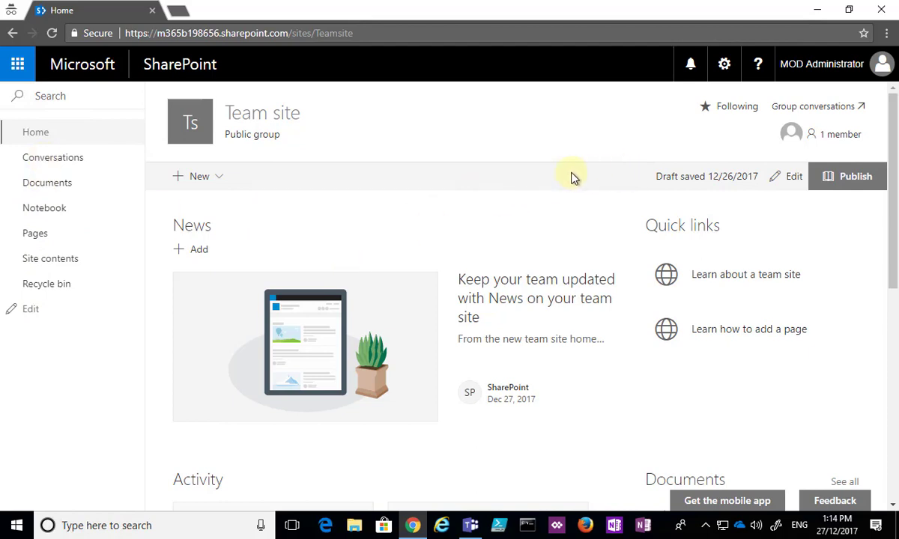
{"action": "left_click", "coordinate": [725, 65]}
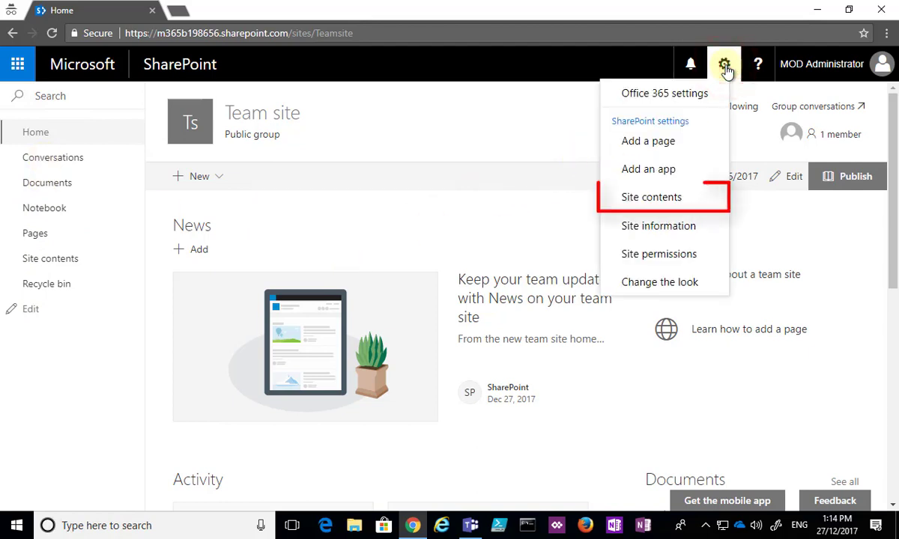
{"action": "left_click", "coordinate": [671, 201]}
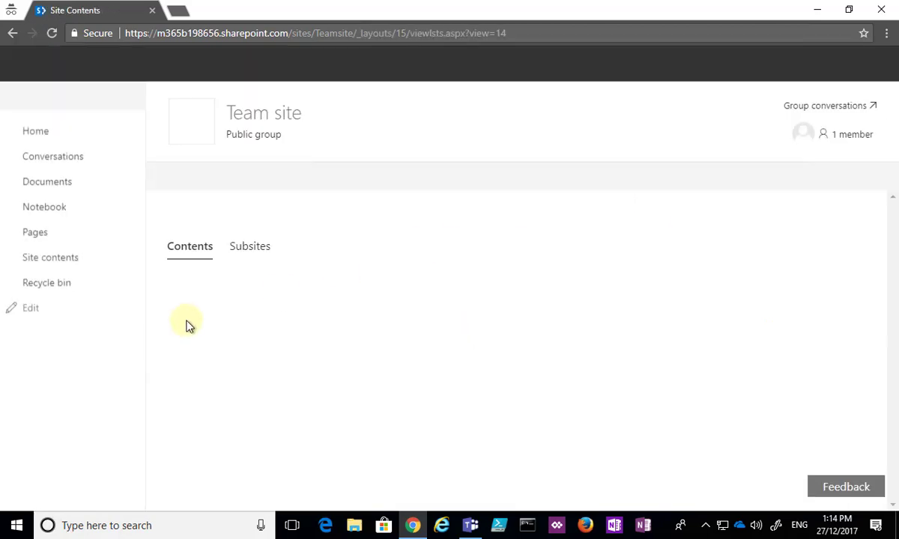
{"action": "scroll", "coordinate": [305, 307], "scroll_direction": "down", "scroll_amount": 2}
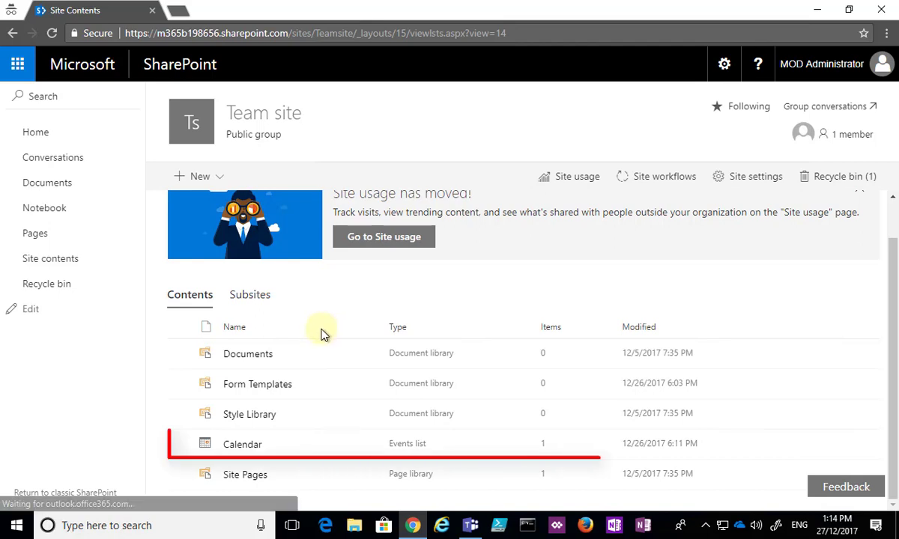
{"action": "left_click", "coordinate": [246, 449]}
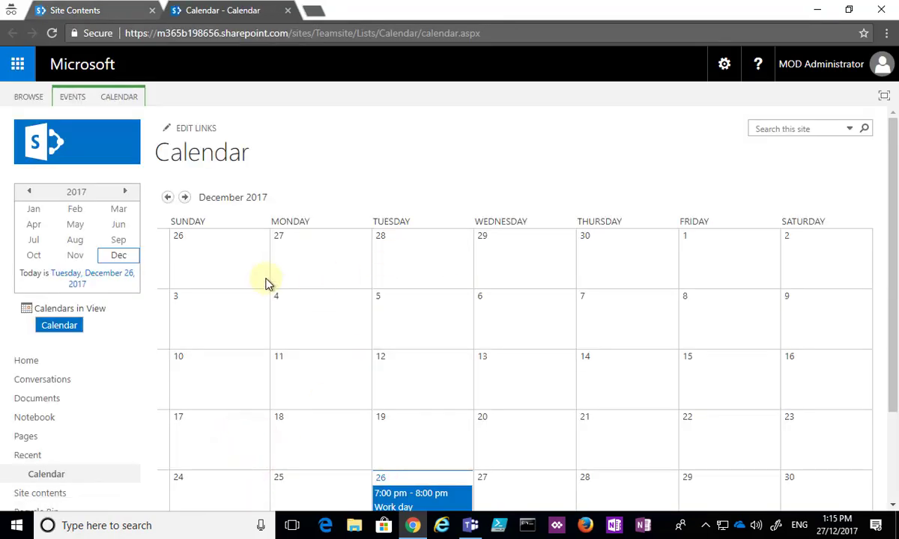
Set the Calendar list to display on Quick Launch, then open it from the new navigation link.
{"action": "scroll", "coordinate": [281, 275], "scroll_direction": "down", "scroll_amount": 1}
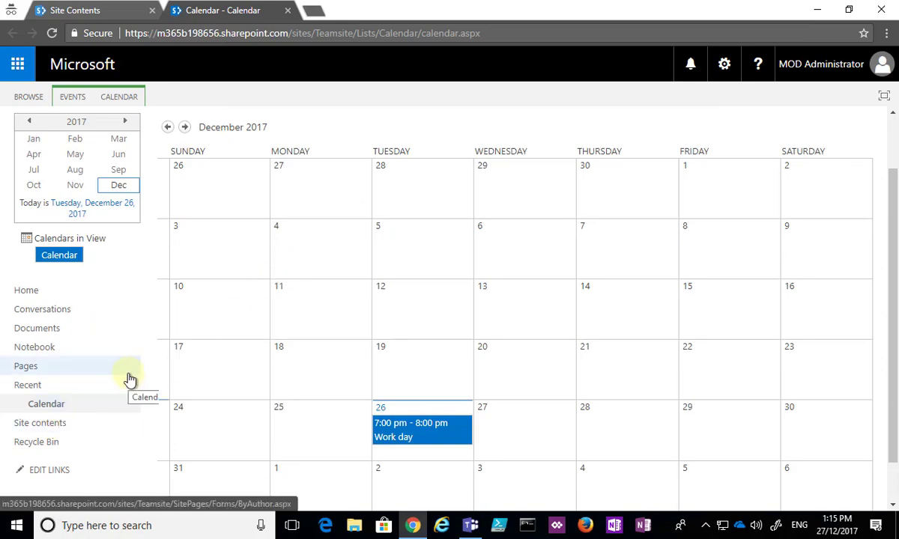
{"action": "scroll", "coordinate": [127, 375], "scroll_direction": "up", "scroll_amount": 1}
{"action": "left_click", "coordinate": [120, 96]}
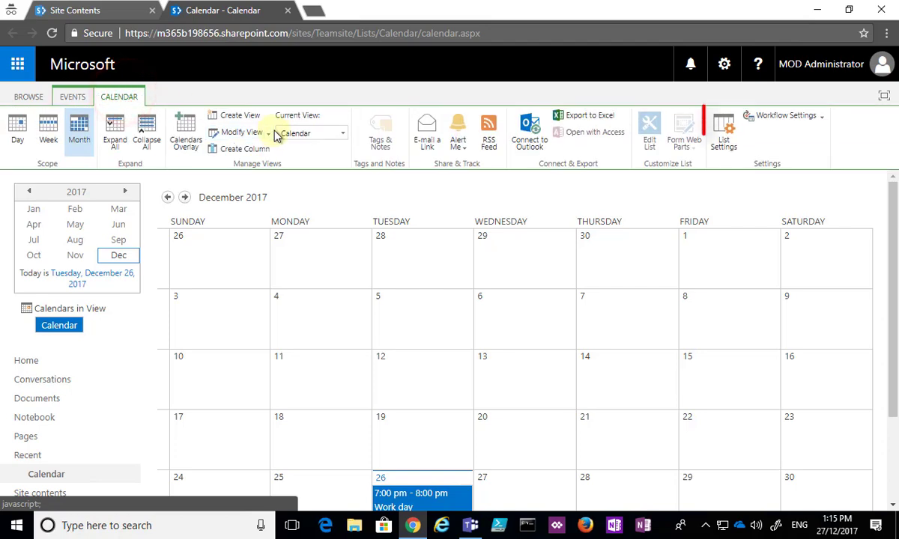
{"action": "left_click", "coordinate": [725, 142]}
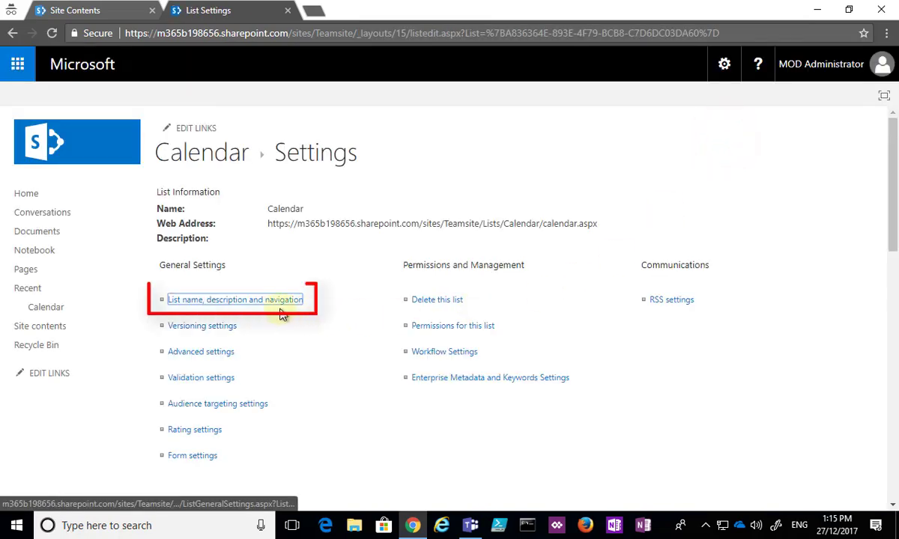
{"action": "left_click", "coordinate": [239, 302]}
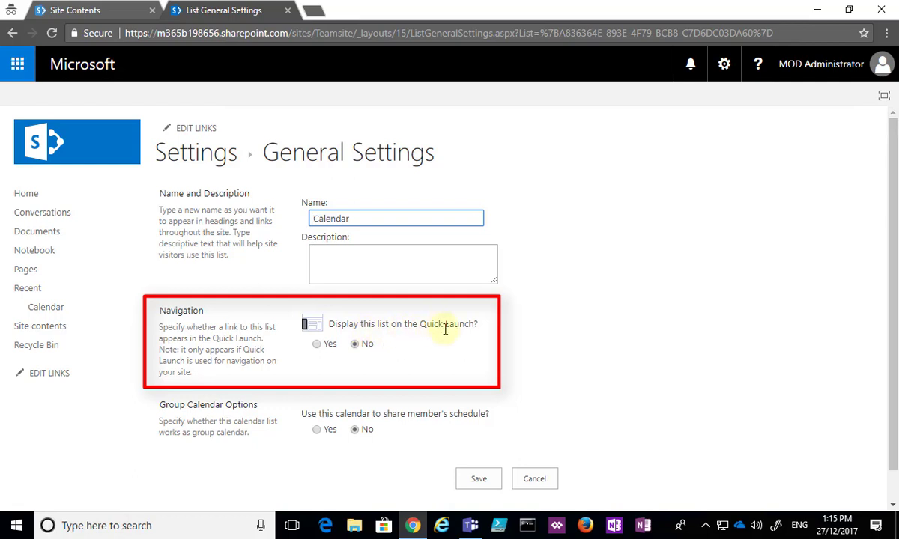
{"action": "left_click", "coordinate": [317, 346]}
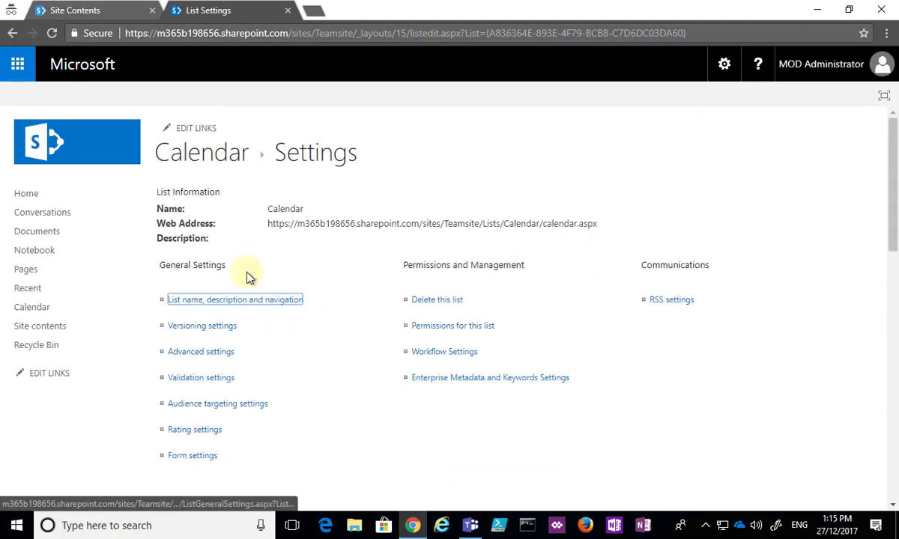
{"action": "left_click", "coordinate": [27, 195]}
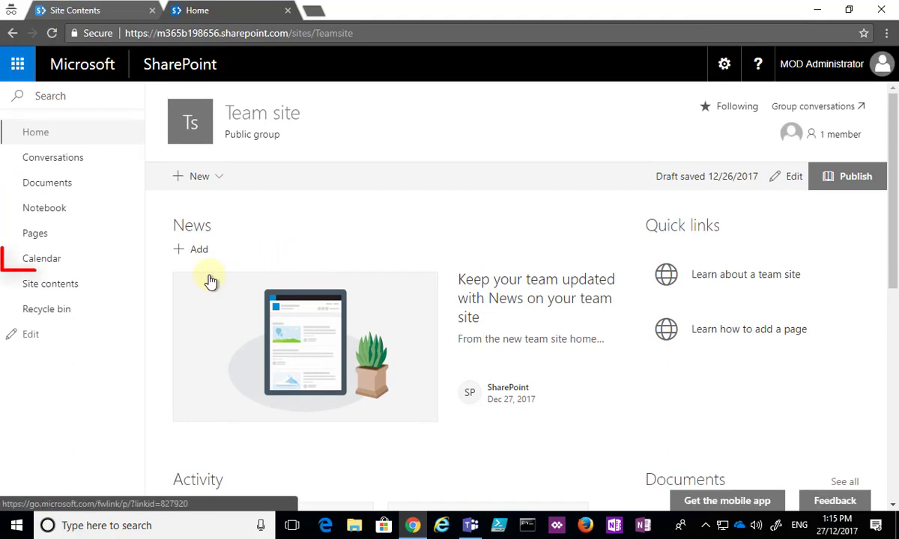
{"action": "left_click", "coordinate": [45, 262]}
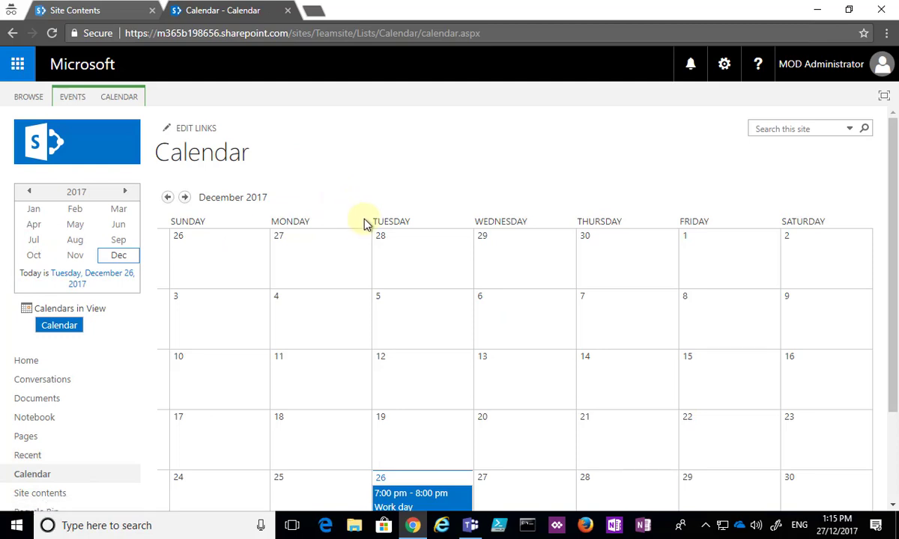
Recheck the Calendar's navigation settings without changes, then reopen it via the Quick Launch link.
{"action": "left_click", "coordinate": [724, 64]}
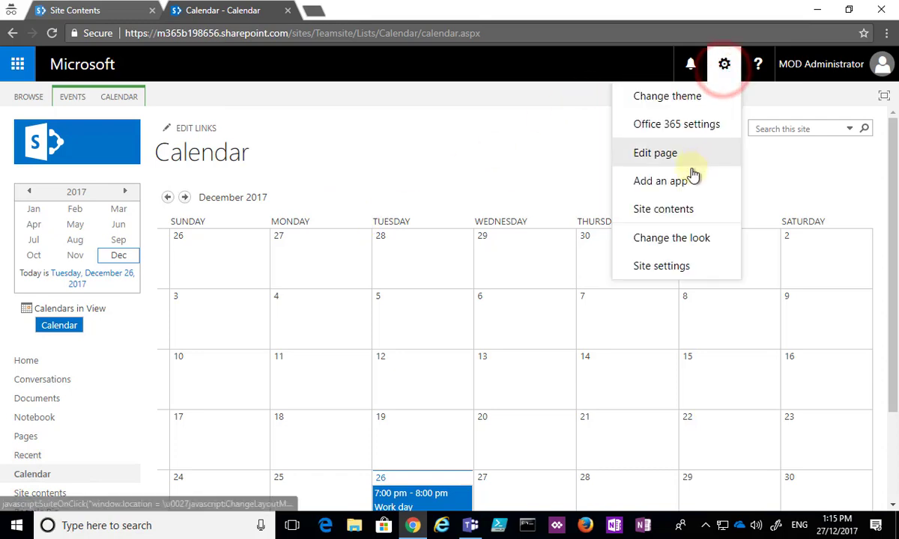
{"action": "left_click", "coordinate": [528, 132]}
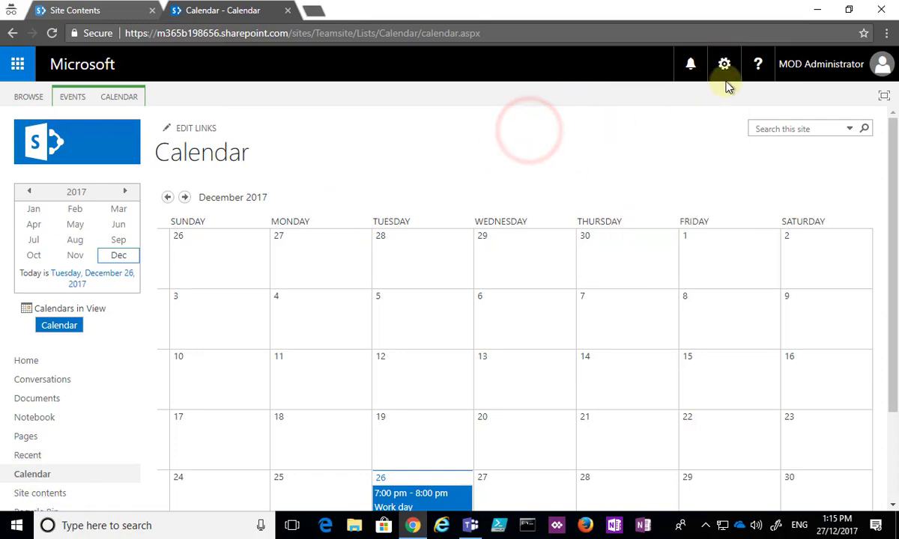
{"action": "left_click", "coordinate": [118, 98]}
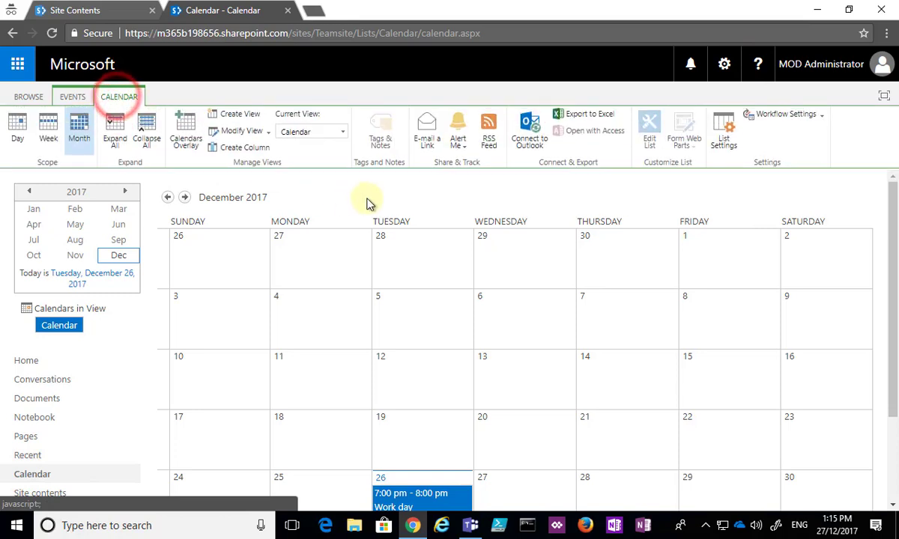
{"action": "left_click", "coordinate": [726, 139]}
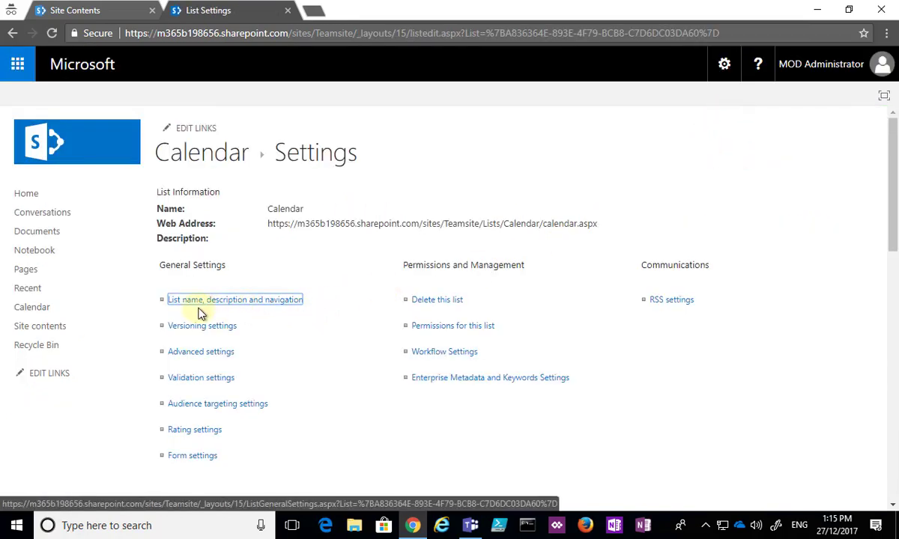
{"action": "left_click", "coordinate": [268, 307]}
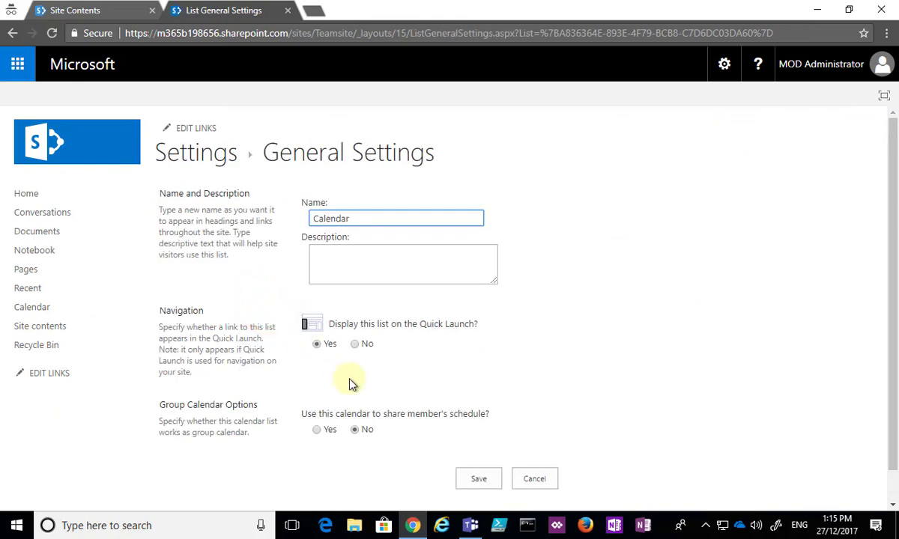
{"action": "left_click", "coordinate": [534, 479]}
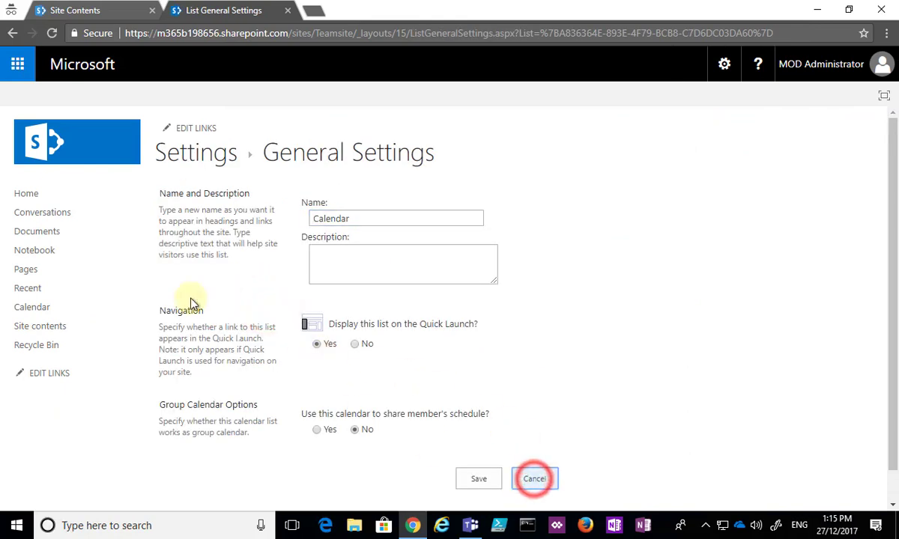
{"action": "left_click", "coordinate": [26, 197]}
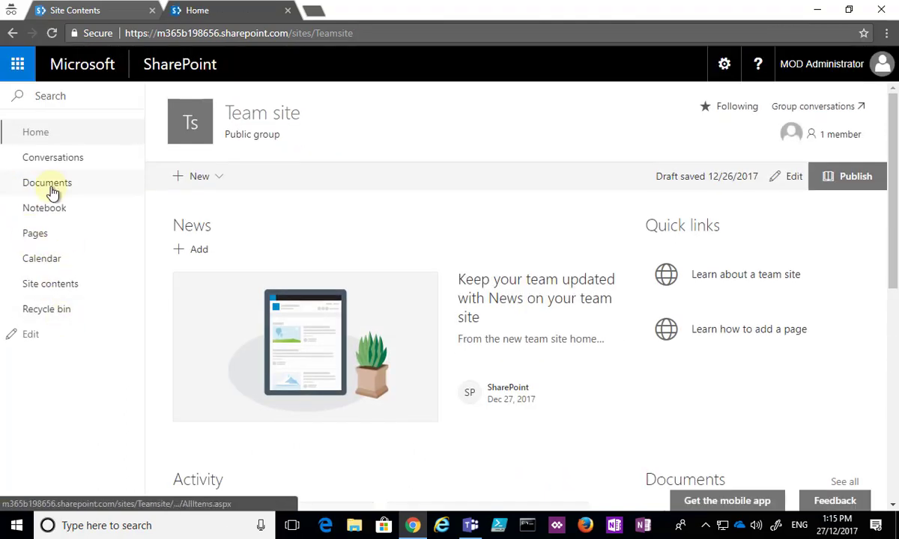
{"action": "left_click", "coordinate": [42, 259]}
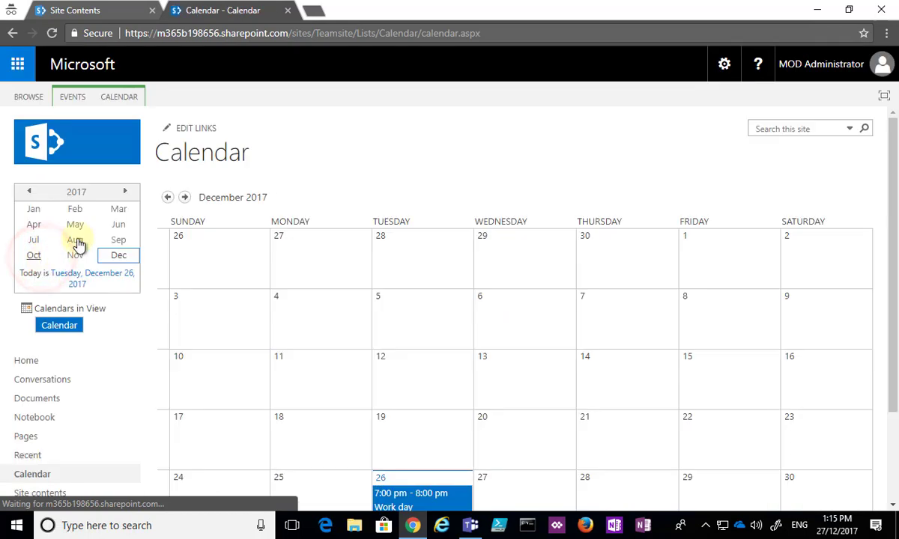
{"action": "left_click", "coordinate": [113, 98]}
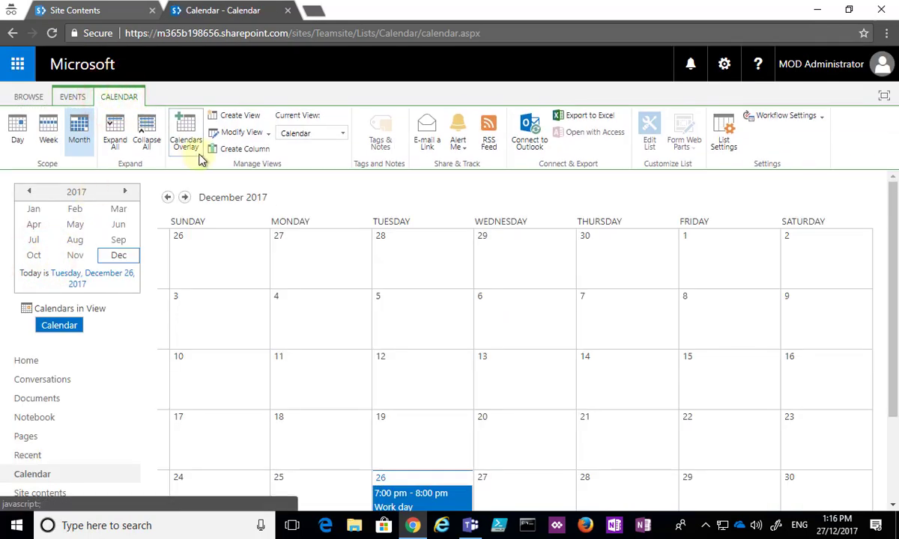
{"action": "left_click", "coordinate": [185, 139]}
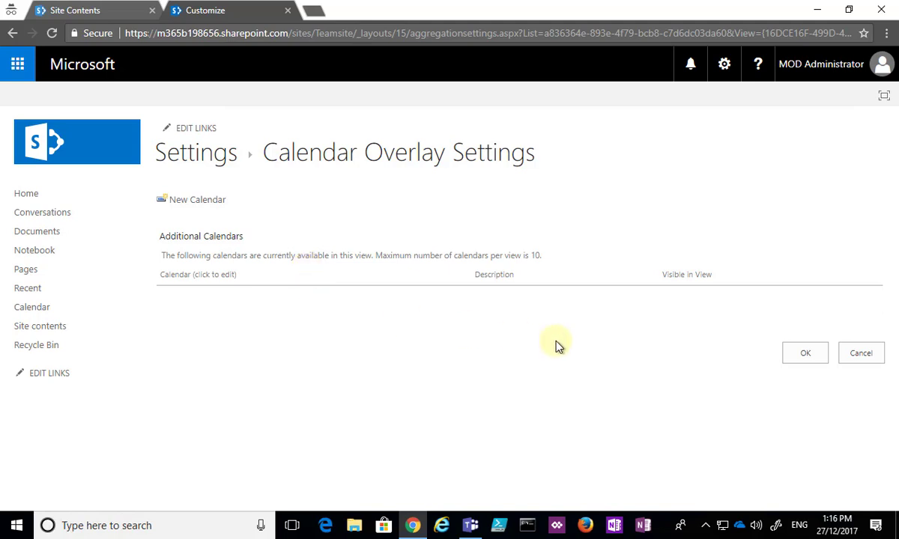
{"action": "left_click", "coordinate": [863, 354]}
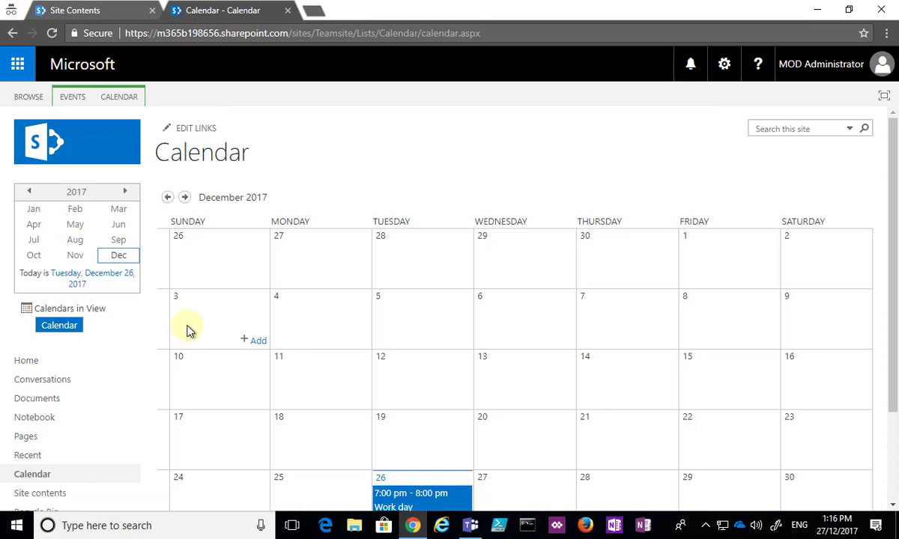
{"action": "scroll", "coordinate": [168, 331], "scroll_direction": "down", "scroll_amount": 1}
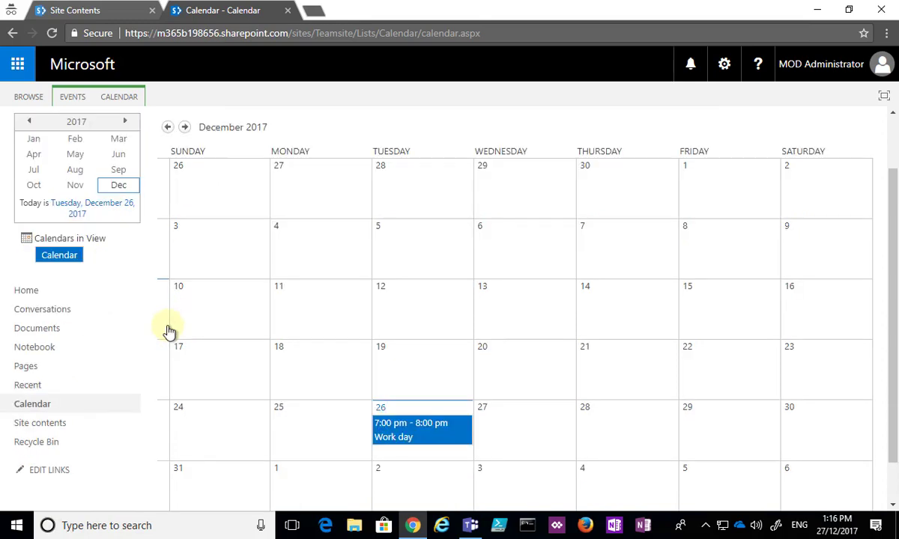
{"action": "scroll", "coordinate": [168, 331], "scroll_direction": "up", "scroll_amount": 1}
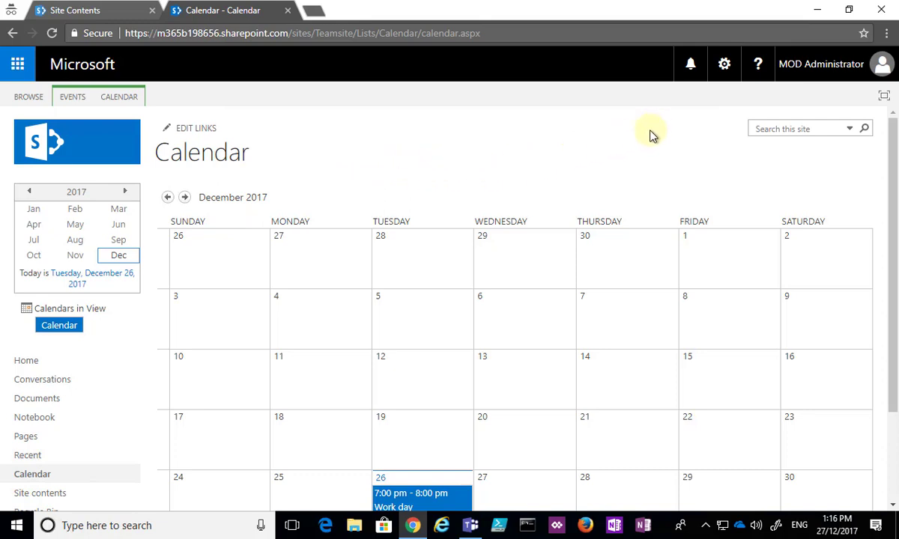
{"action": "left_click", "coordinate": [725, 65]}
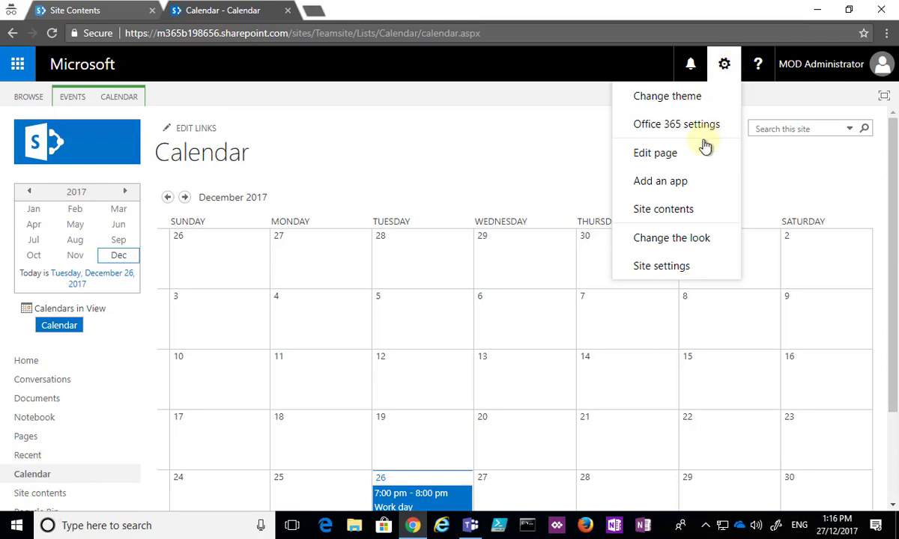
{"action": "left_click", "coordinate": [679, 185]}
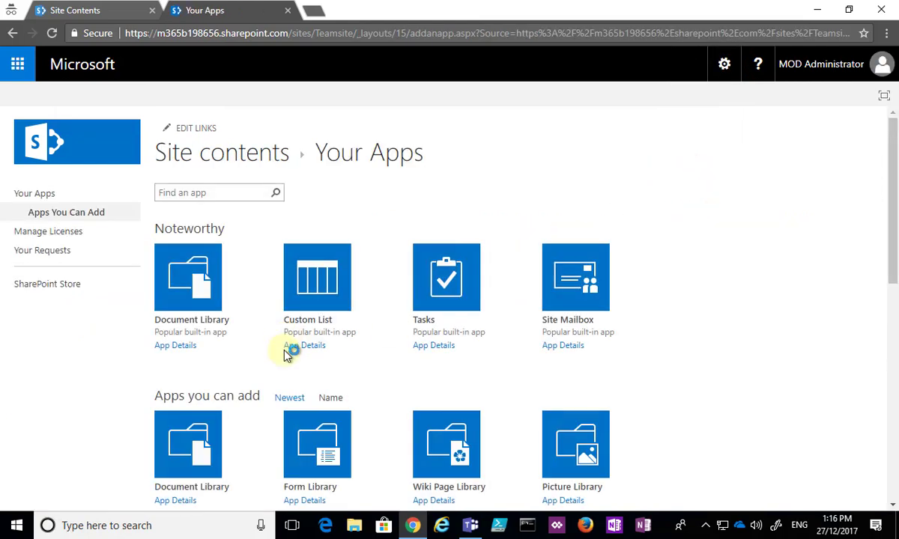
{"action": "left_click", "coordinate": [241, 192]}
{"action": "type", "text": "calendar"}
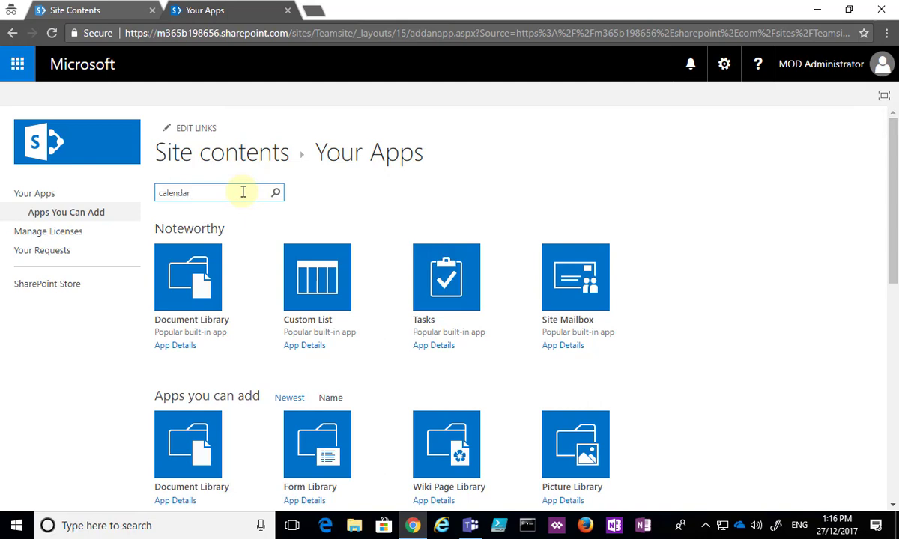
{"action": "key", "text": "Return"}
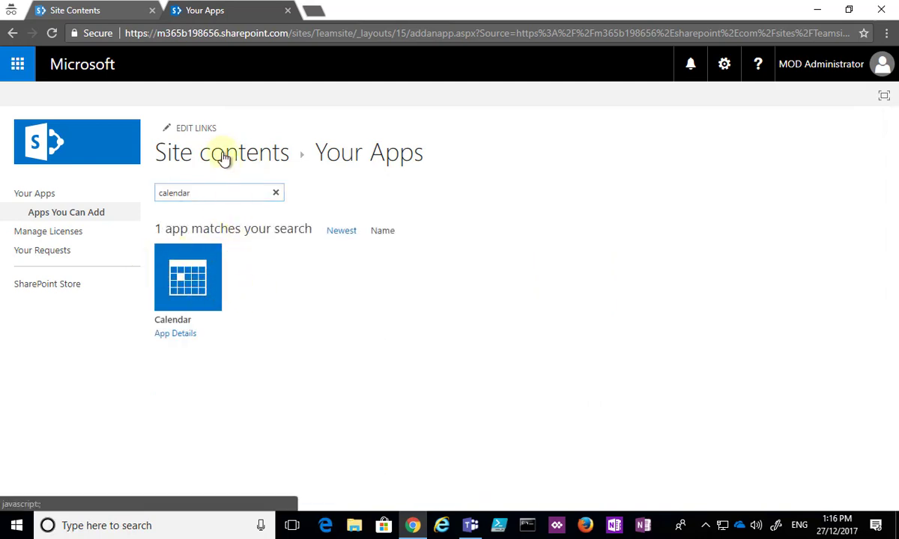
{"action": "left_click", "coordinate": [274, 330]}
{"action": "left_click", "coordinate": [9, 33]}
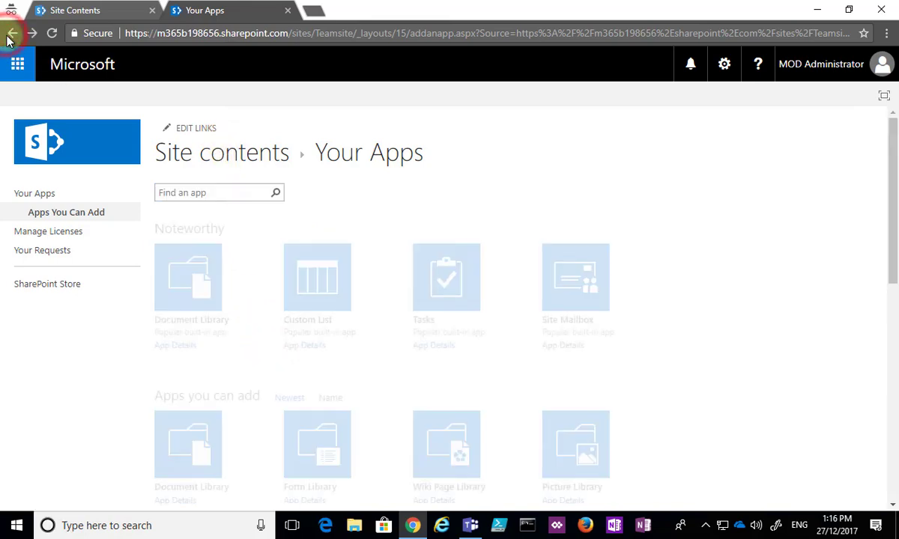
{"action": "left_click", "coordinate": [9, 35]}
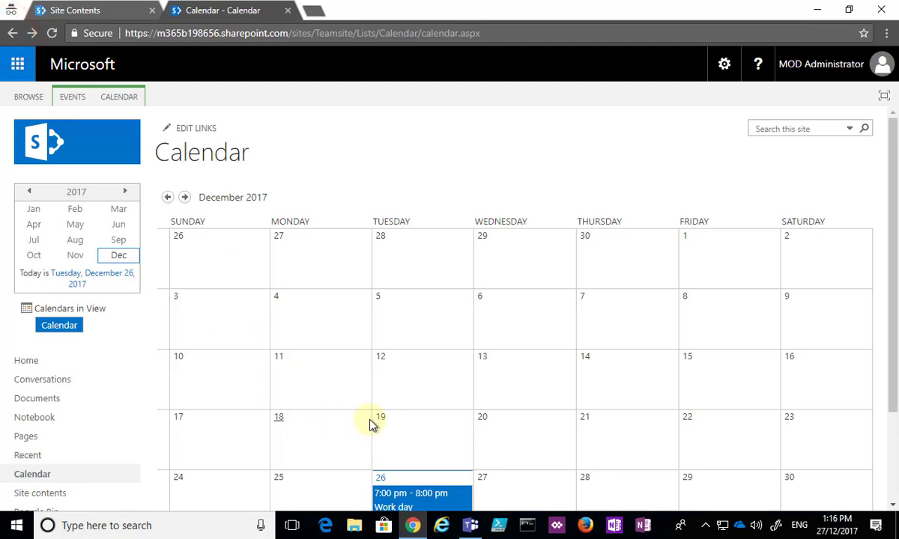
{"action": "scroll", "coordinate": [348, 390], "scroll_direction": "down", "scroll_amount": 1}
{"action": "mouse_move", "coordinate": [352, 394]}
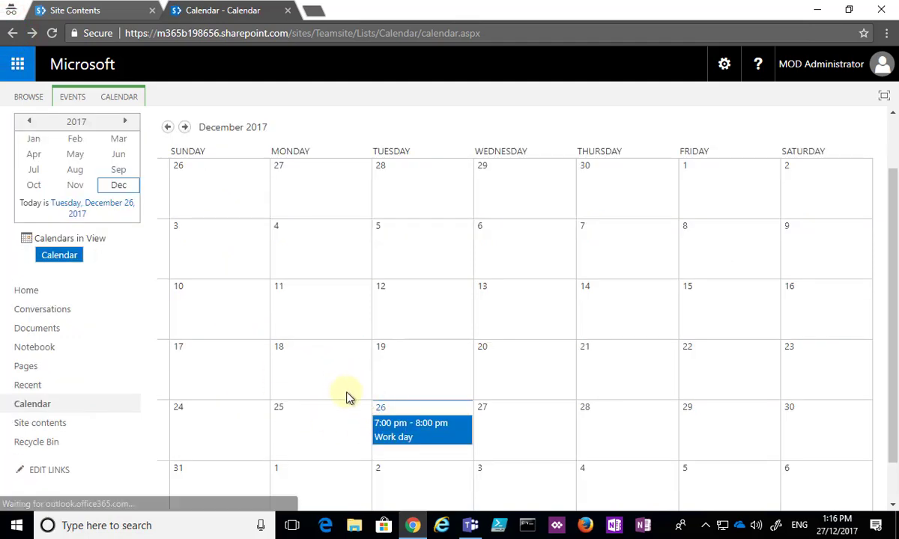
{"action": "left_click", "coordinate": [356, 393]}
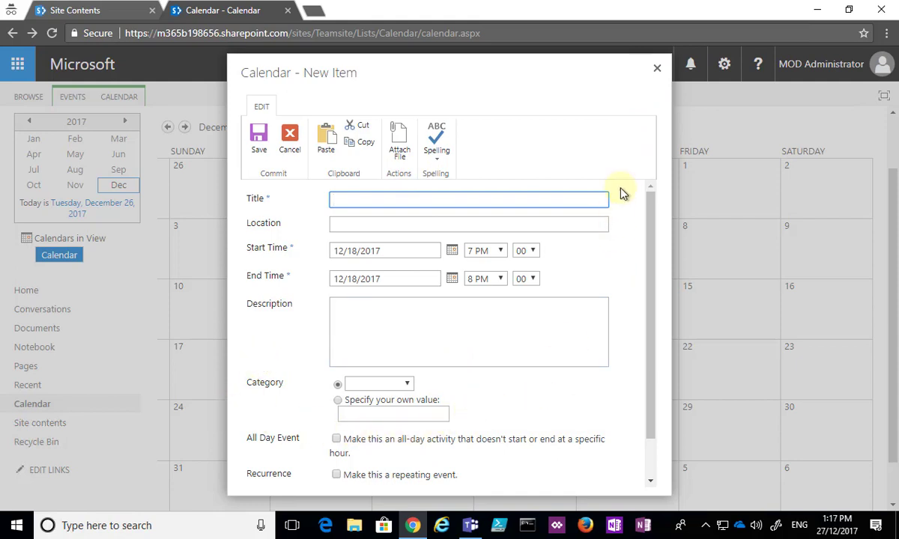
{"action": "left_click", "coordinate": [657, 73]}
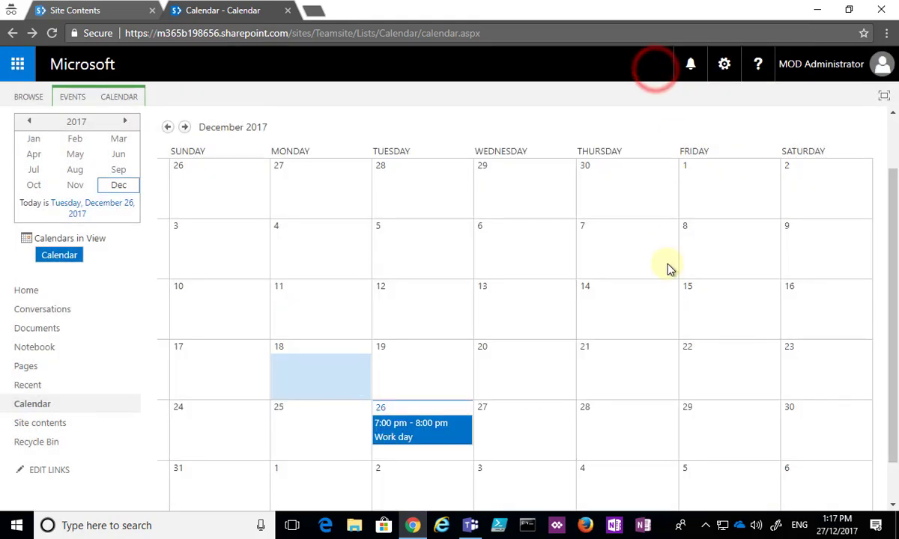